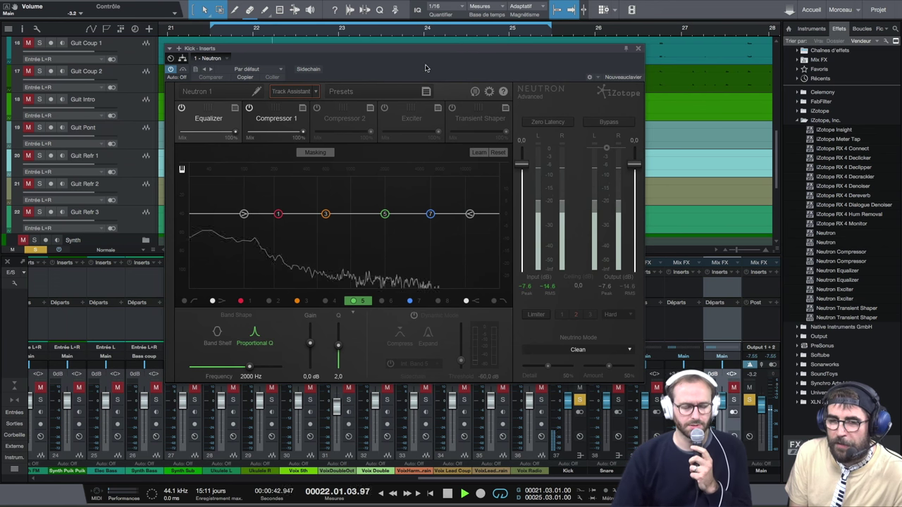
Step: Review the Compressor 1 and Compressor 2 modules on the Kick insert, trying Vintage Mode on and off in Compressor 1
left_click_drag(405, 53, 417, 57)
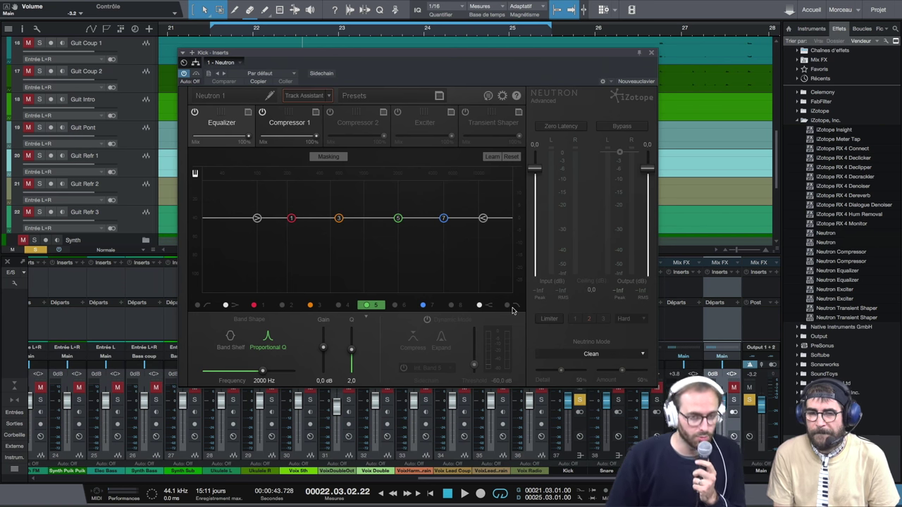
left_click(289, 122)
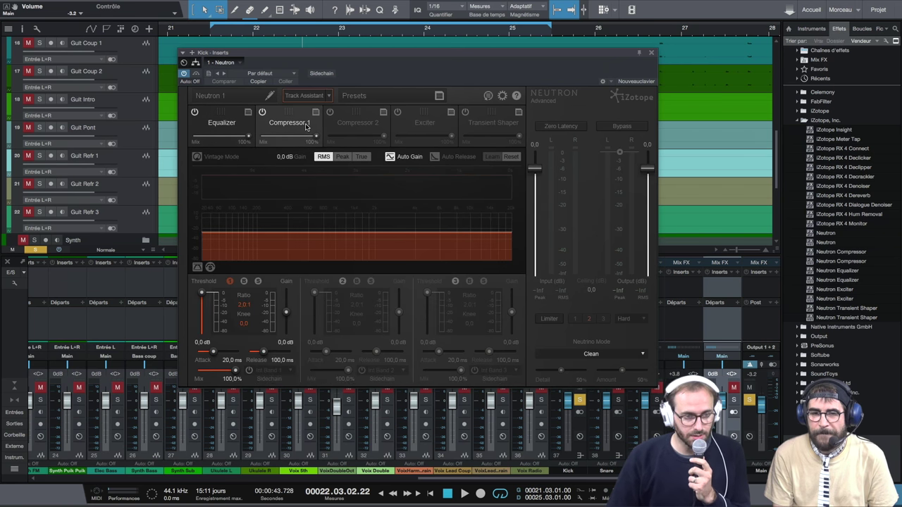
left_click(348, 121)
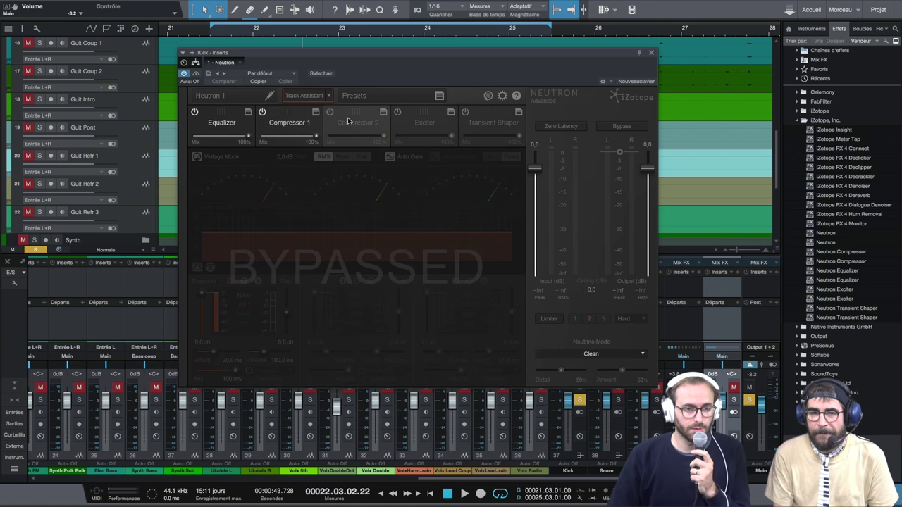
left_click(308, 128)
left_click(197, 157)
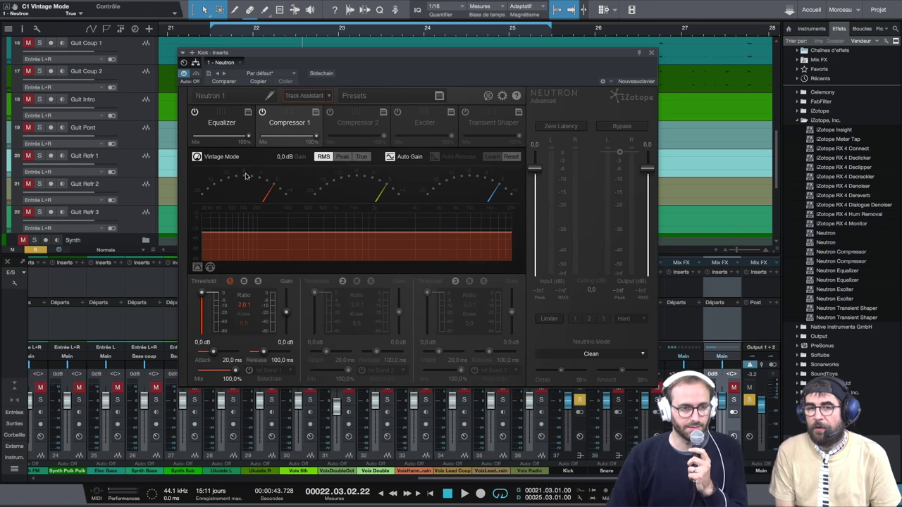
left_click(197, 157)
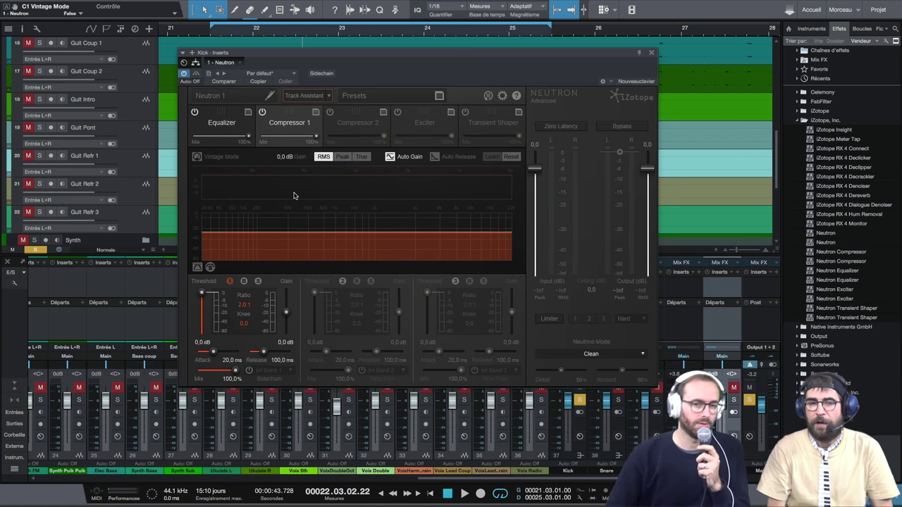
Step: Enable the Exciter module and shift its first band's excitation blend slightly toward Tape
left_click(425, 124)
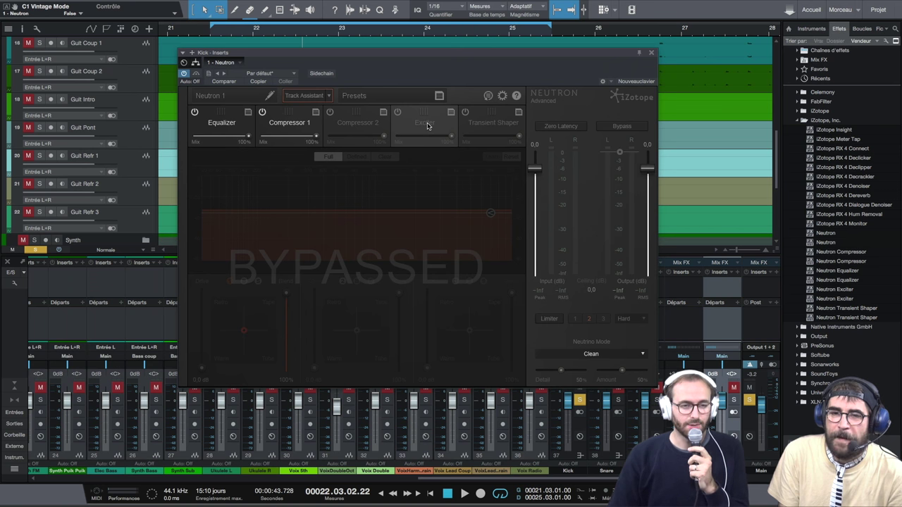
left_click(398, 113)
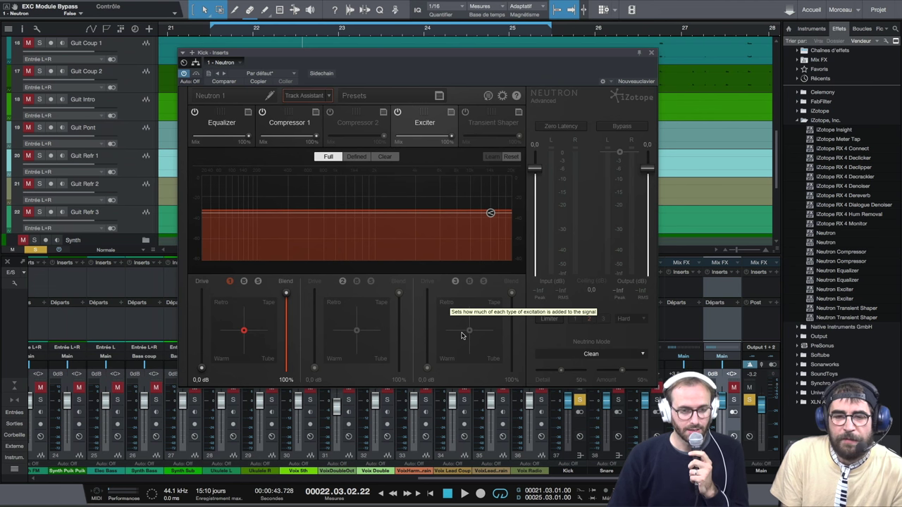
mouse_move(244, 330)
left_mouse_down()
mouse_move(272, 308)
mouse_move(220, 314)
mouse_move(218, 304)
mouse_move(264, 321)
mouse_move(271, 358)
mouse_move(217, 357)
mouse_move(248, 327)
left_mouse_up()
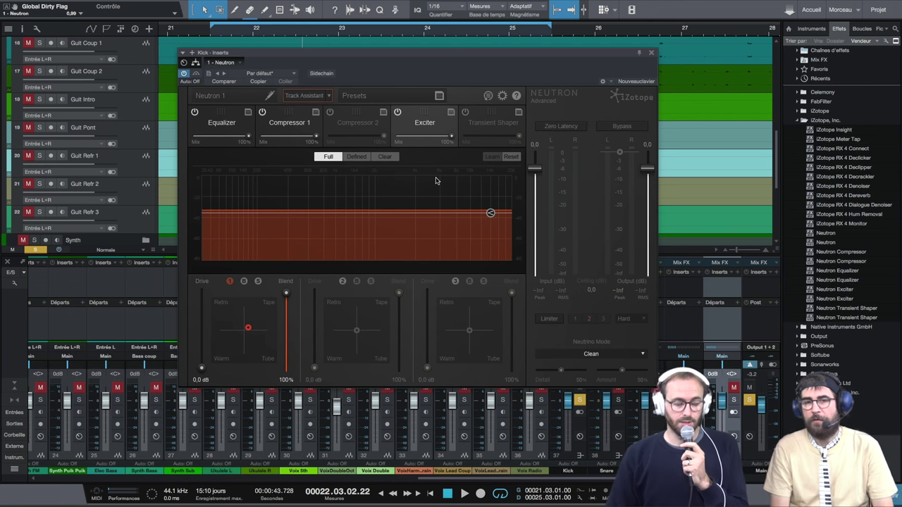
Step: Open the Transient Shaper module and enable it on the Kick insert
left_click(486, 128)
left_click(467, 113)
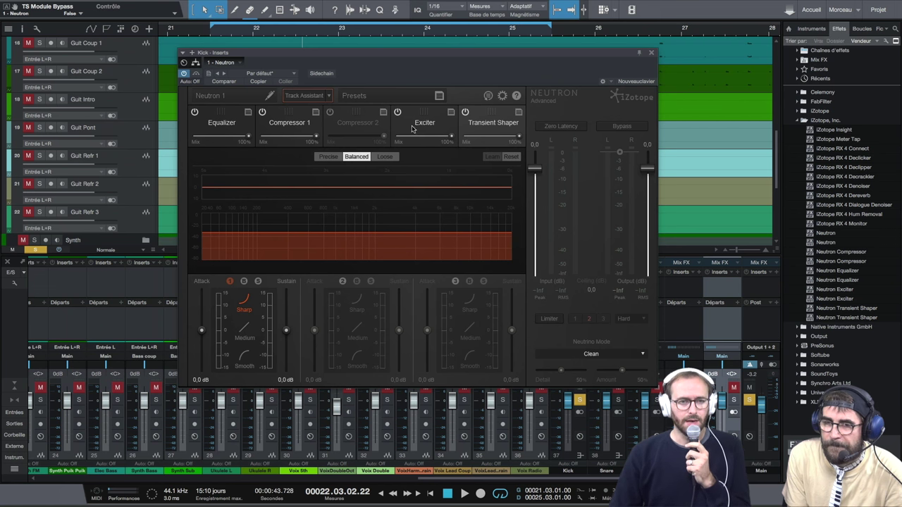
left_click_drag(488, 119, 509, 121)
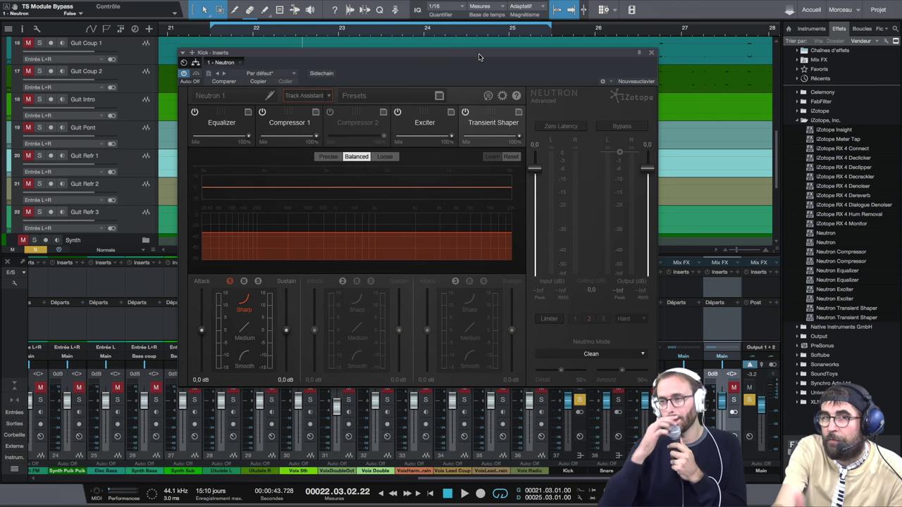
left_click_drag(479, 57, 468, 59)
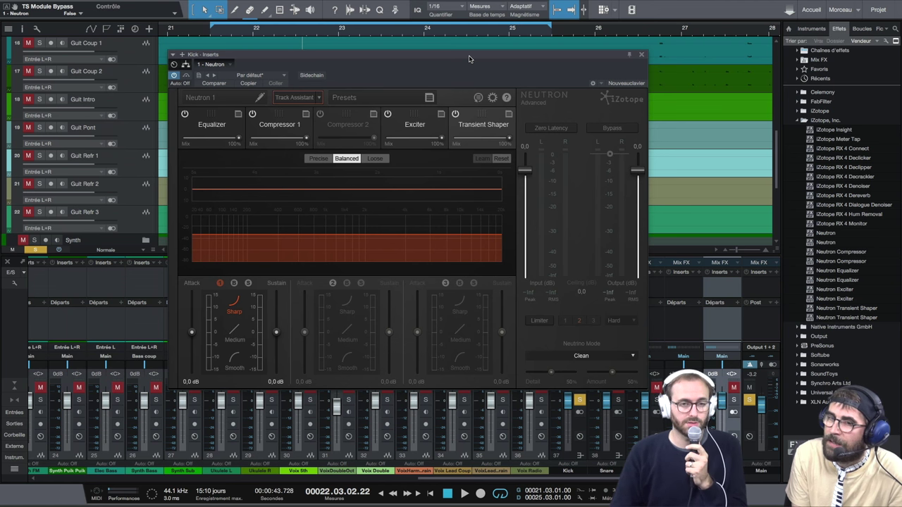
left_click_drag(470, 59, 465, 58)
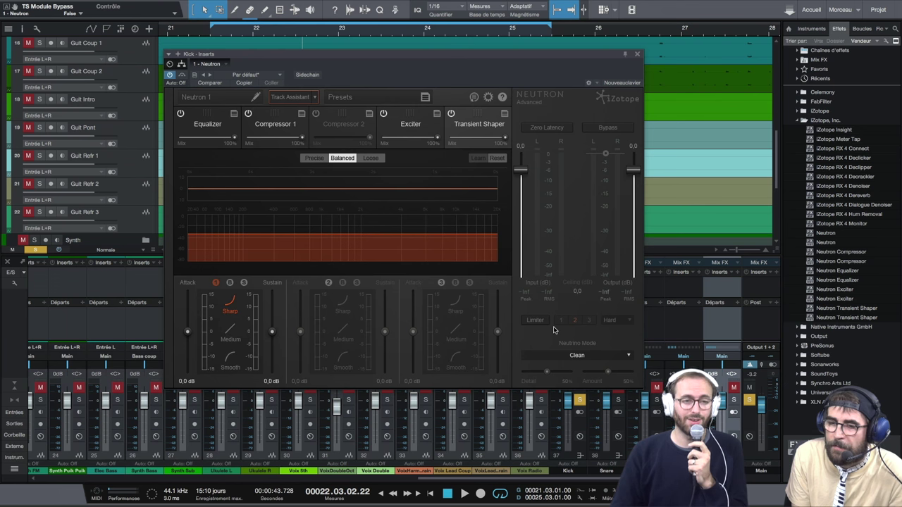
Step: Return to the Equalizer module and turn on Dynamic Mode in Compress for band 5
left_click(216, 127)
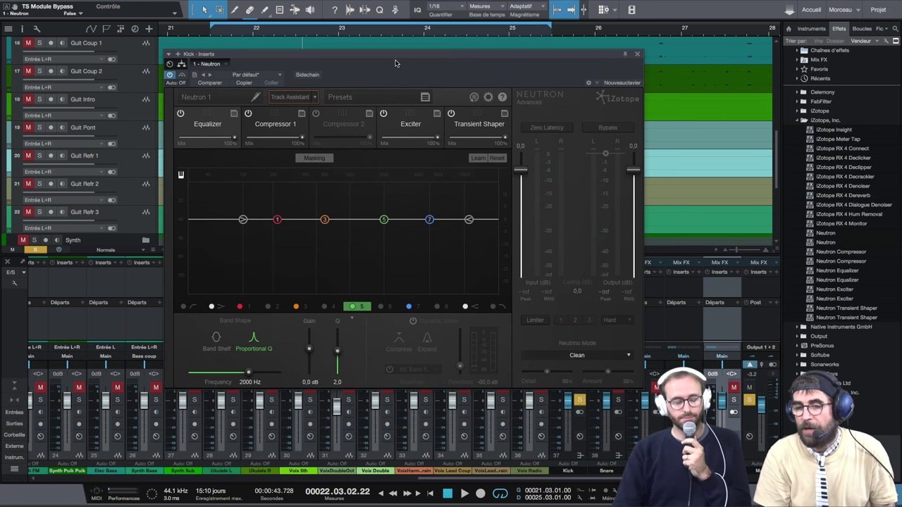
left_click(414, 322)
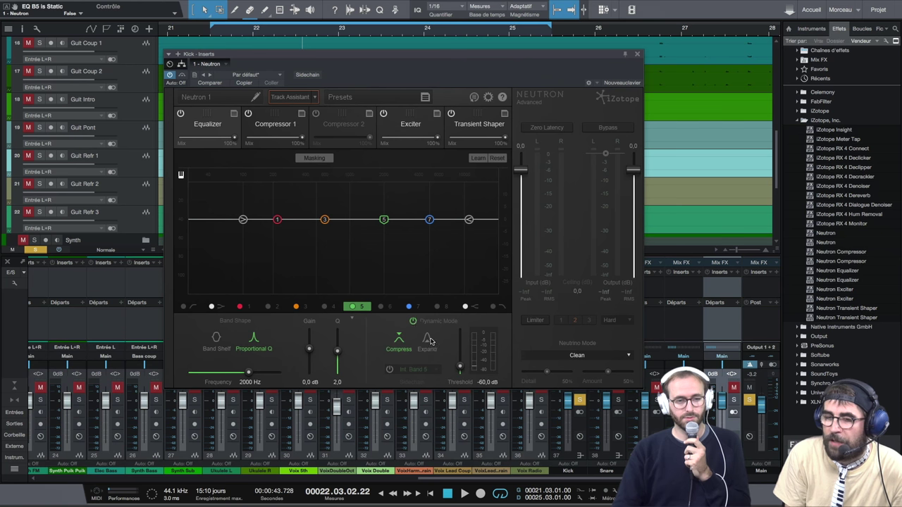
left_click(413, 322)
left_click(414, 322)
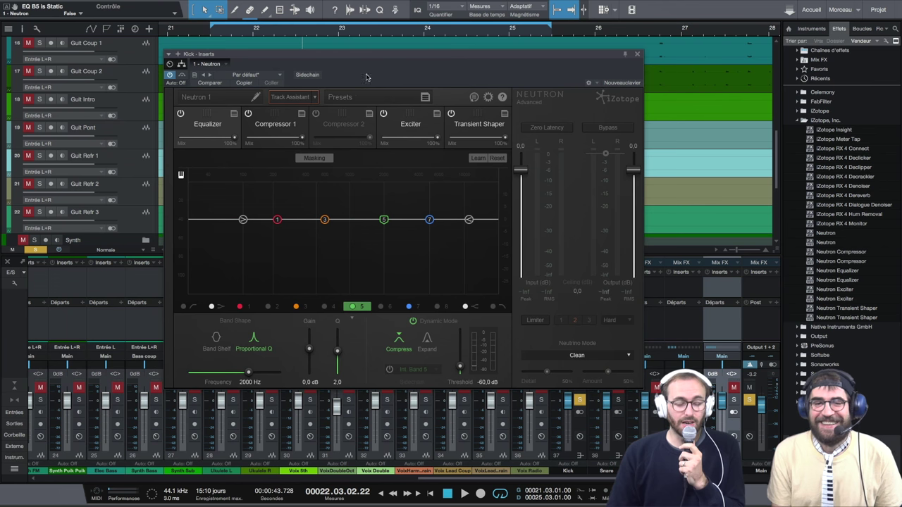
left_click_drag(374, 60, 362, 52)
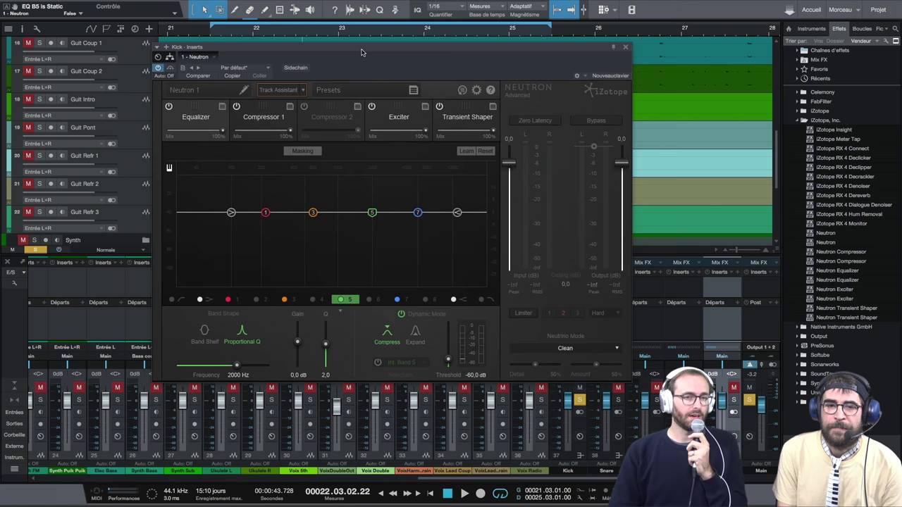
left_click_drag(359, 50, 364, 56)
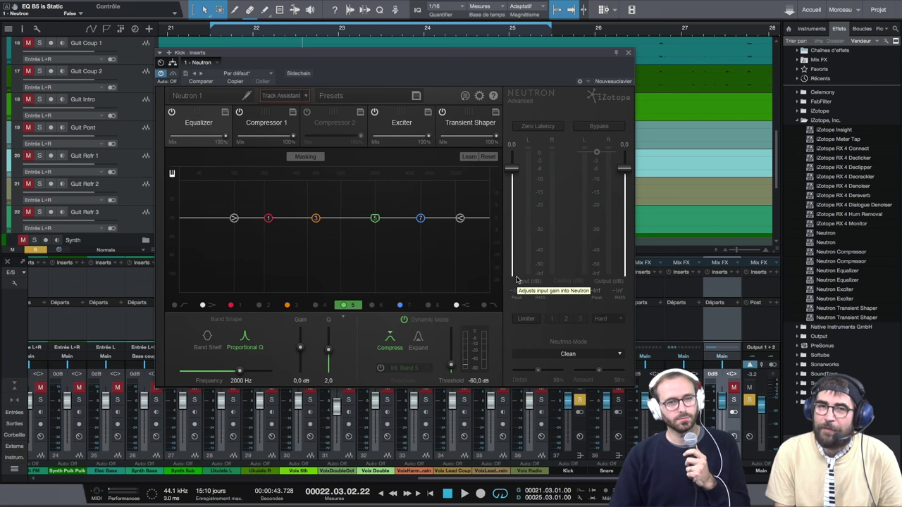
left_click_drag(352, 52, 265, 51)
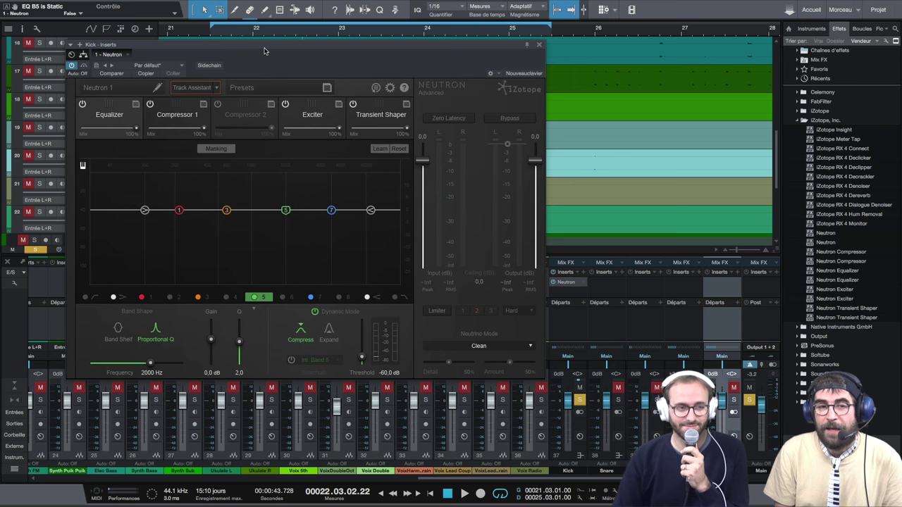
left_click_drag(264, 50, 261, 50)
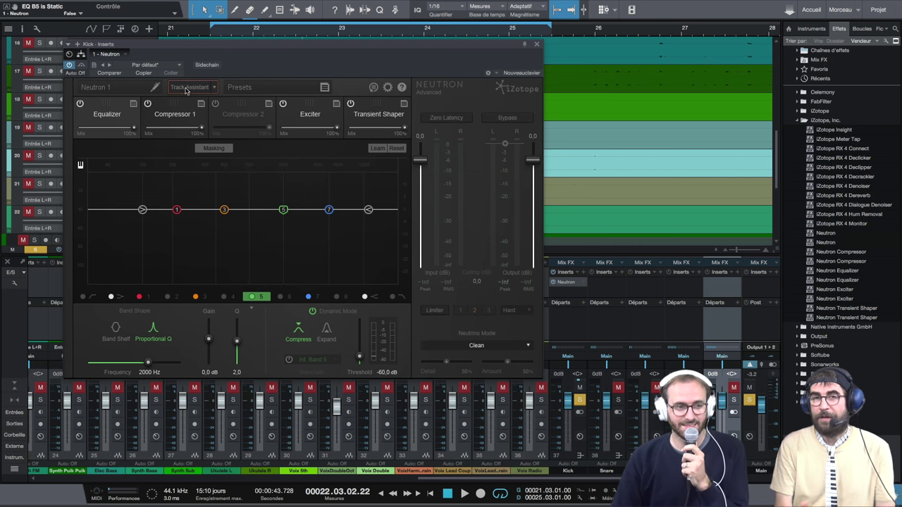
left_click_drag(211, 44, 229, 56)
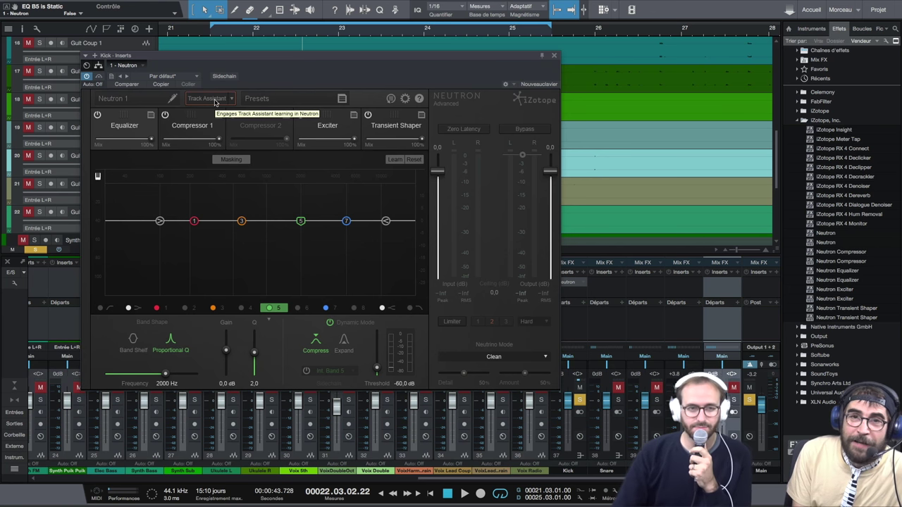
Step: Set the playback position to the start of the loop range at 21.03.01.00, keeping the plug-in window clear of the timeline
left_click_drag(211, 56, 220, 94)
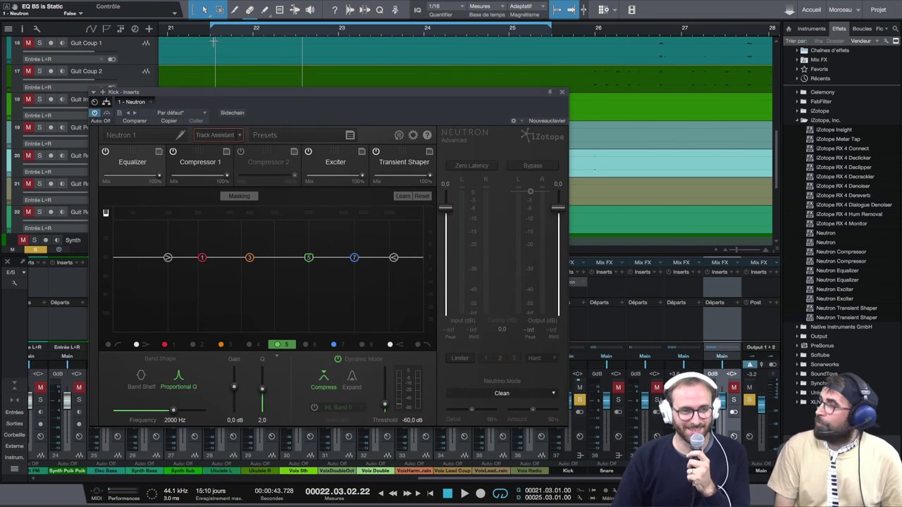
left_click(210, 35)
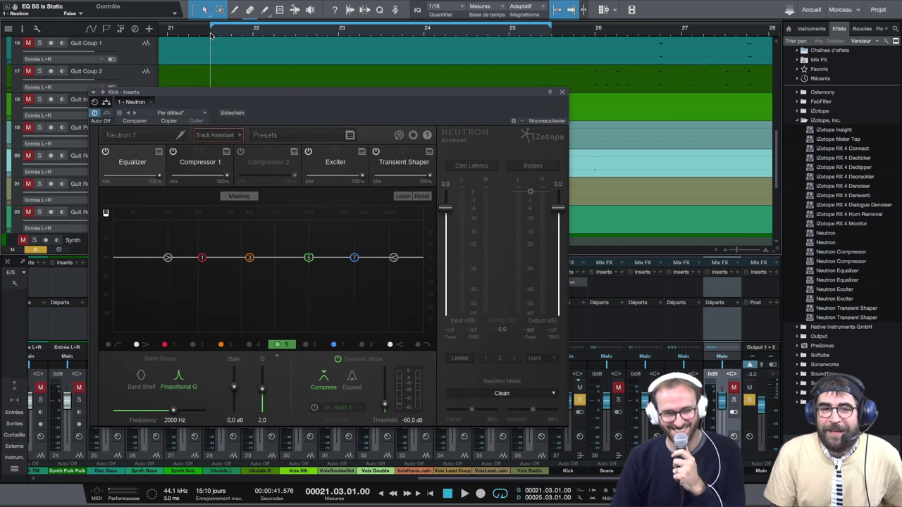
left_click_drag(226, 96, 276, 85)
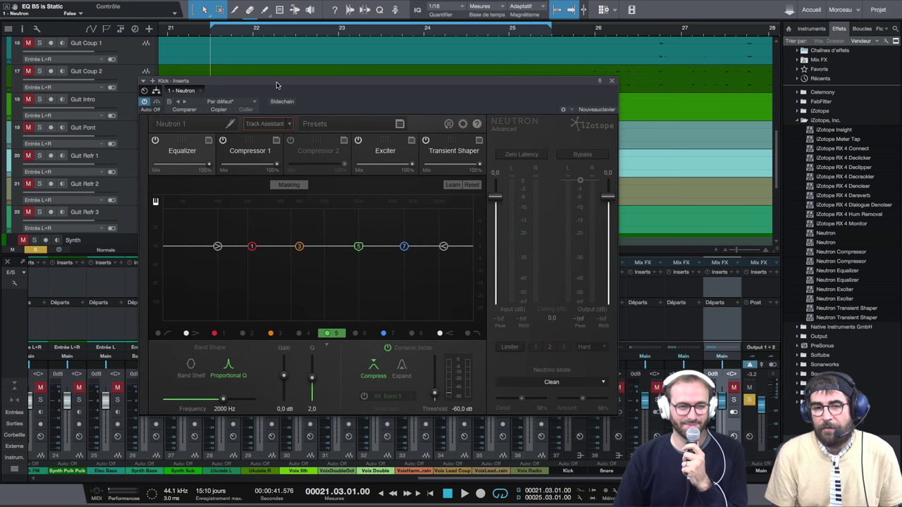
left_click_drag(277, 86, 203, 79)
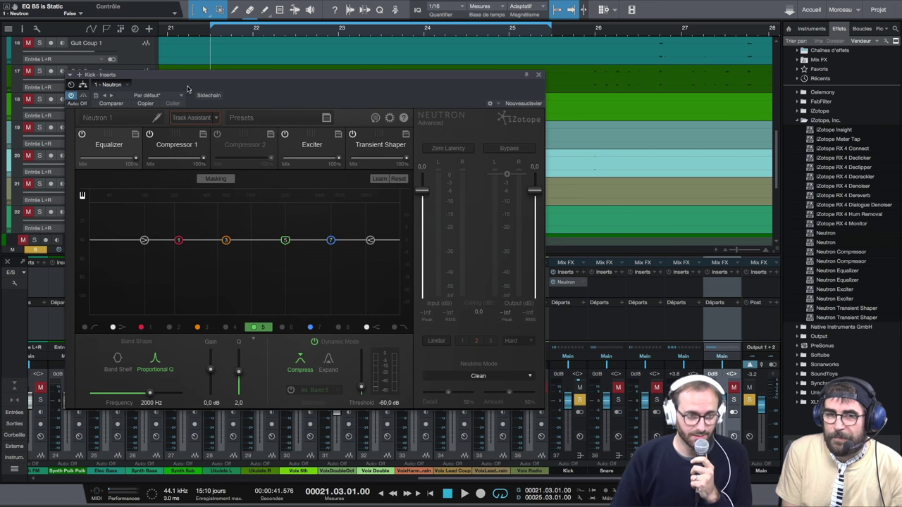
Step: Run Track Assistant on the Kick, playing the song until the analysis finishes and then stopping playback
left_click(188, 120)
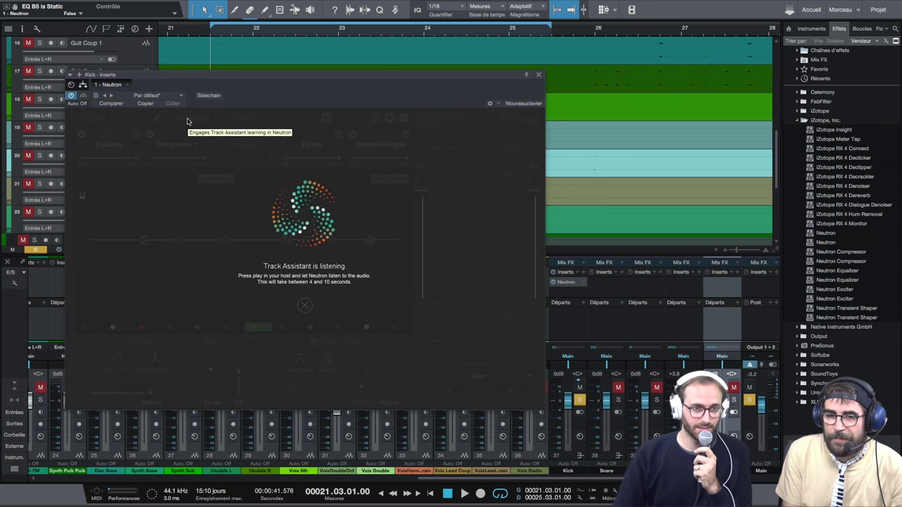
key("space")
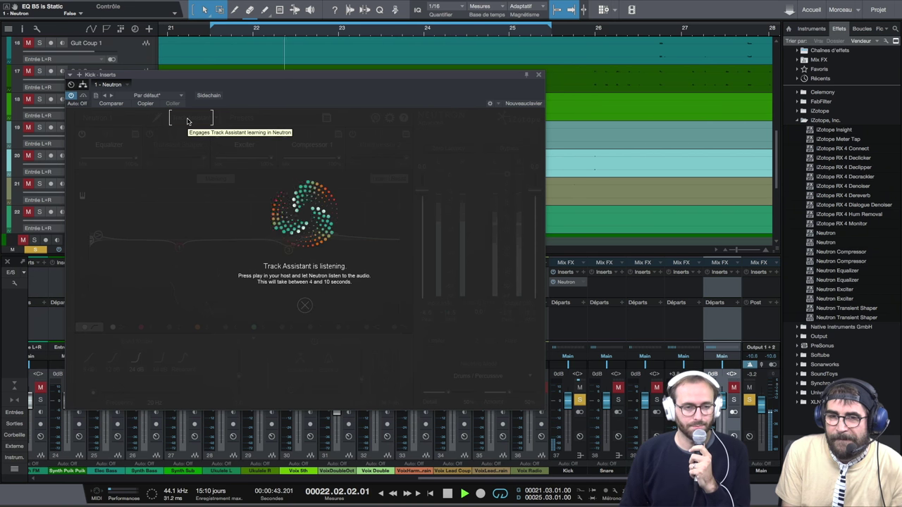
key("space")
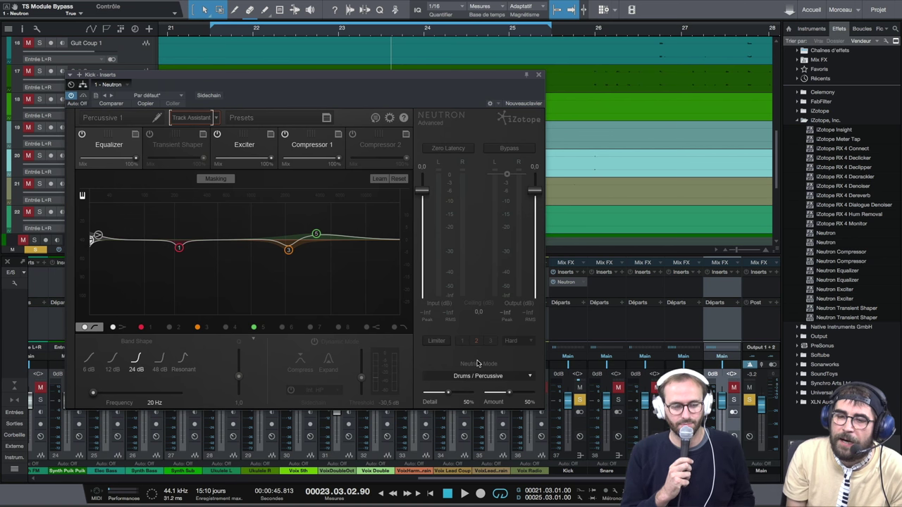
Step: Check the Neutrino Mode selection and review the Mode and Preset options of Track Assistant
left_click(530, 377)
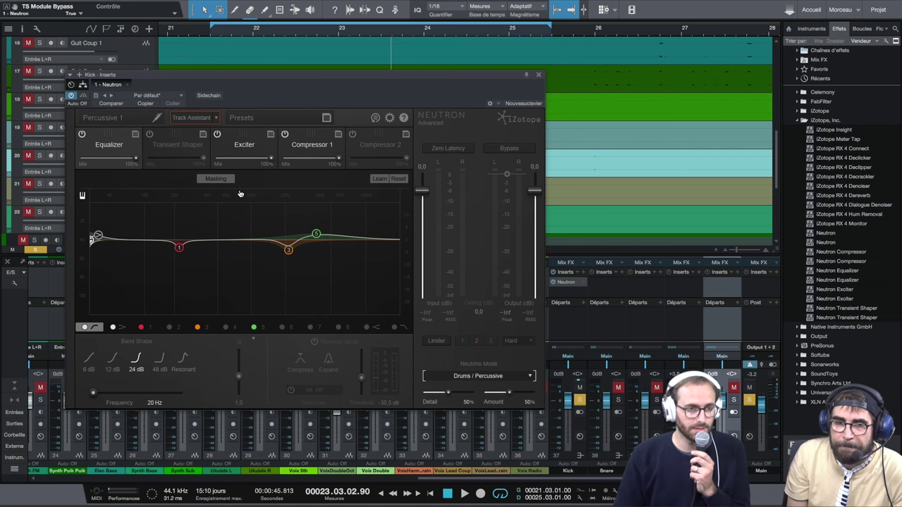
left_click(216, 118)
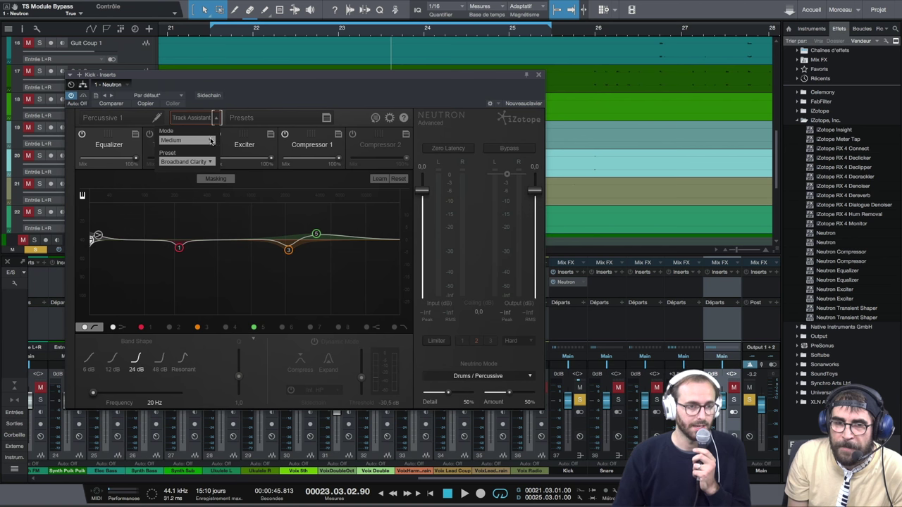
left_click(211, 140)
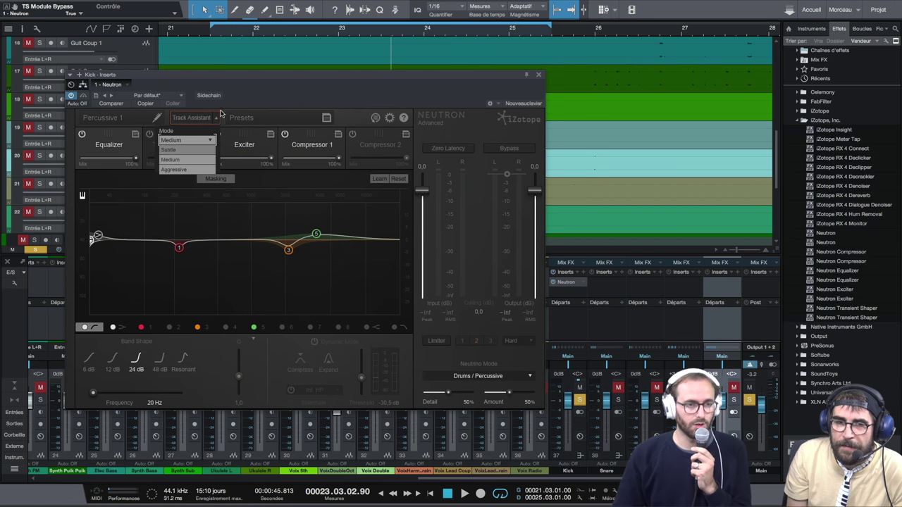
left_click(217, 118)
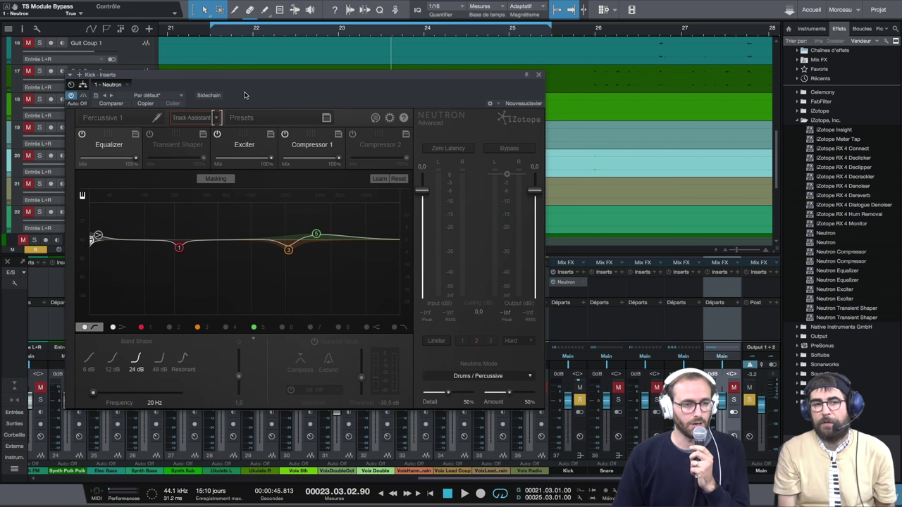
Step: Play the song, inspect Equalizer bands 1, 3, 5 and the low shelf on the Kick, and compare the sound with Neutron bypassed
left_click_drag(252, 77, 305, 76)
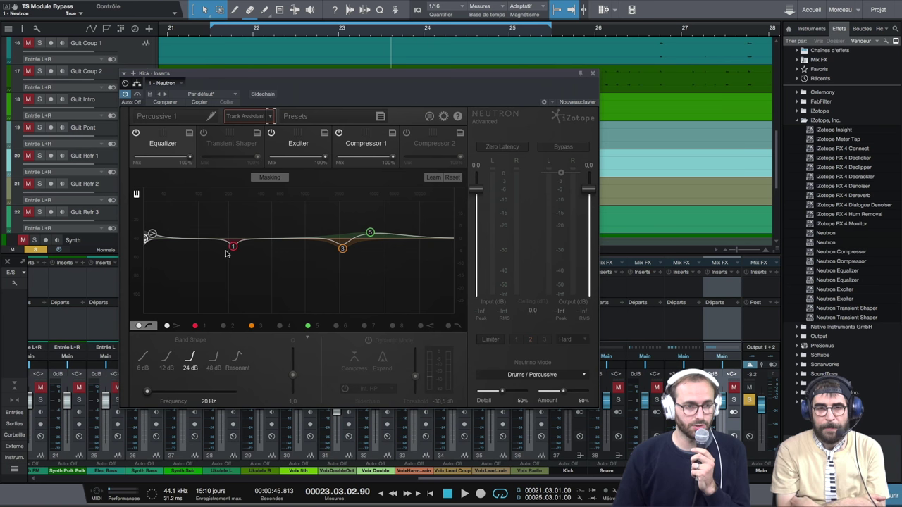
key("space")
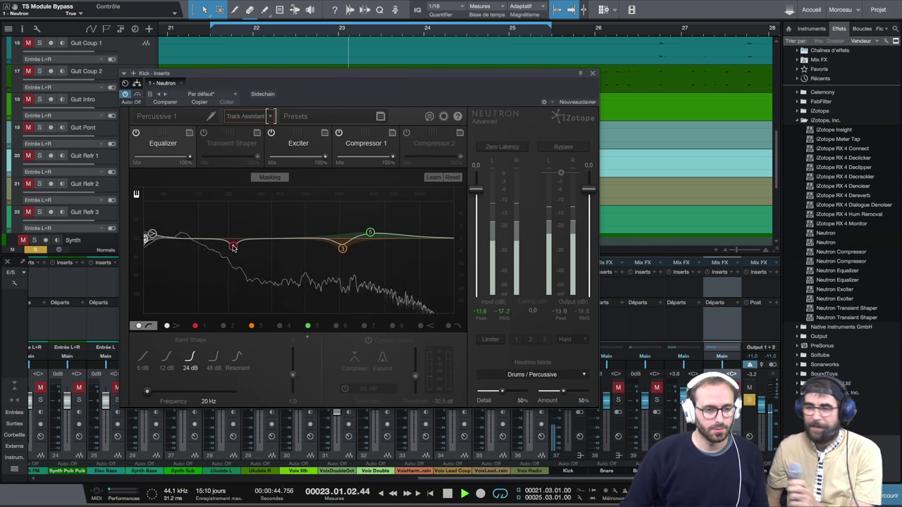
left_click(233, 247)
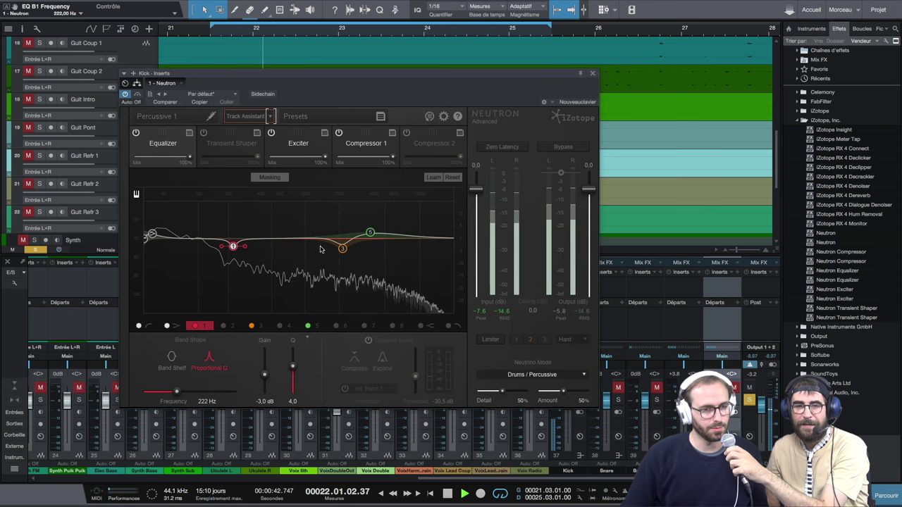
left_click(342, 249)
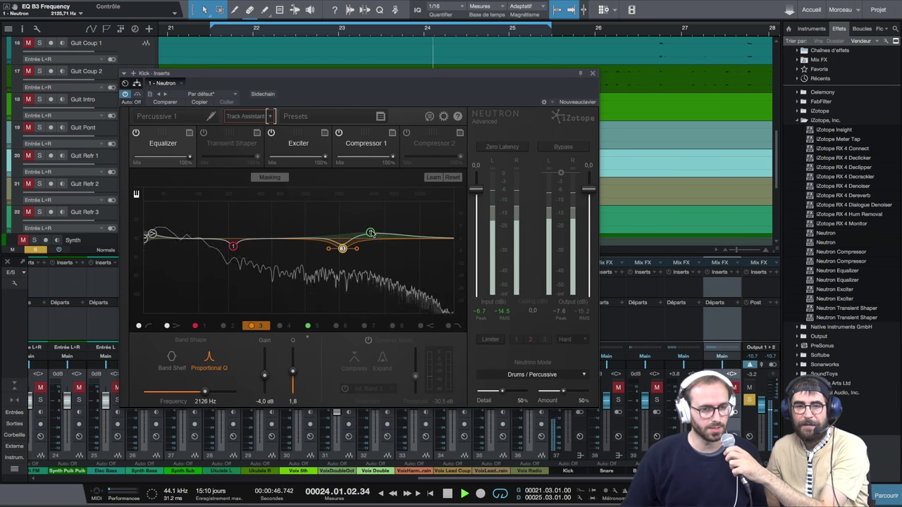
left_click(369, 233)
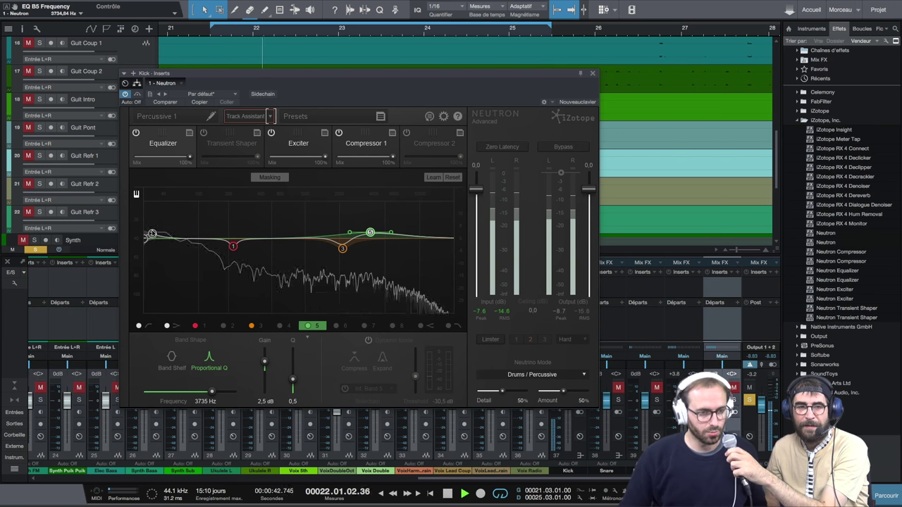
left_click(151, 236)
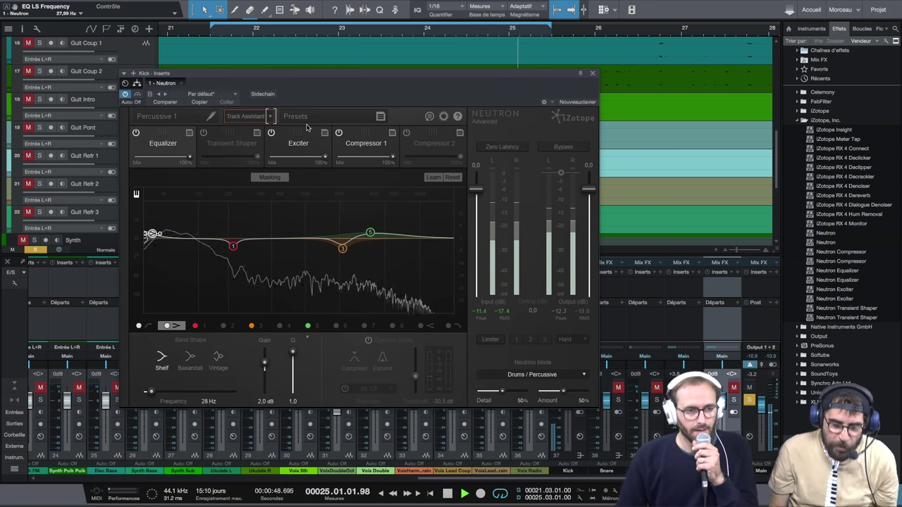
left_click(554, 148)
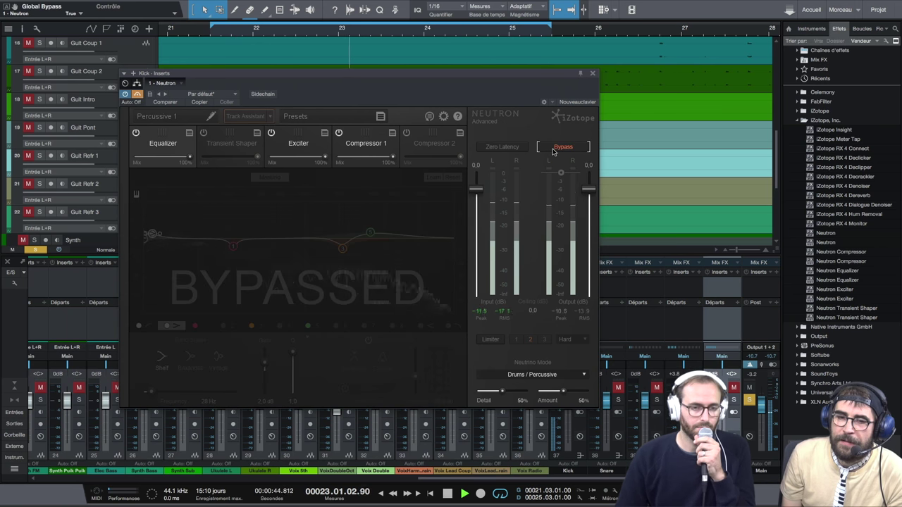
left_click(554, 148)
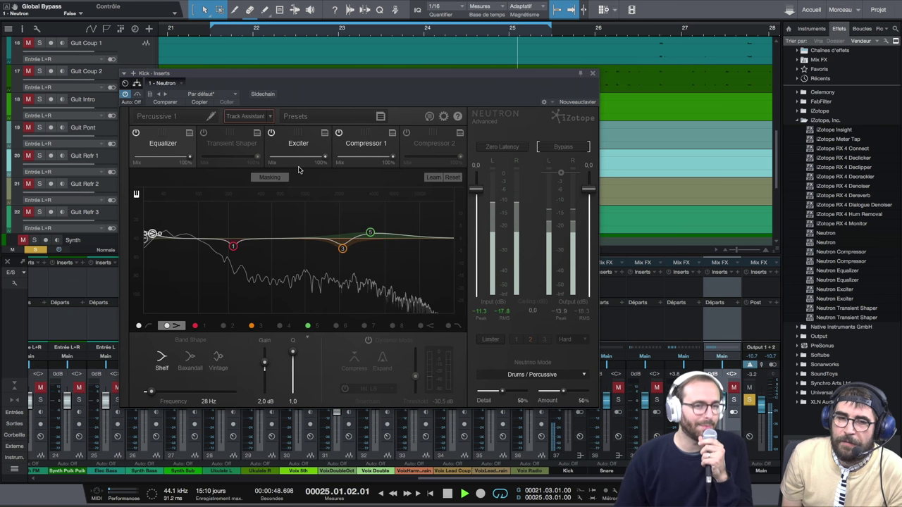
Step: Review the Exciter and Compressor 1 settings on the Kick, then return to the Equalizer and stop playback
left_click(302, 144)
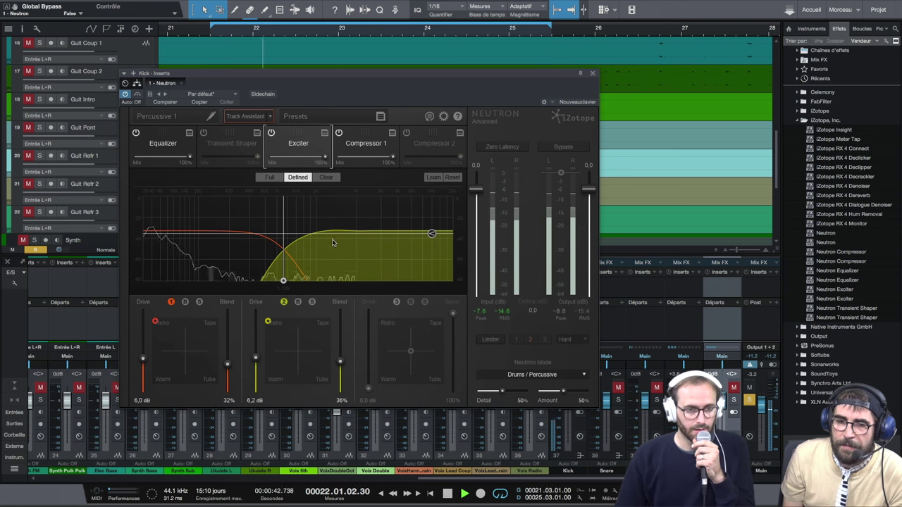
left_click(368, 148)
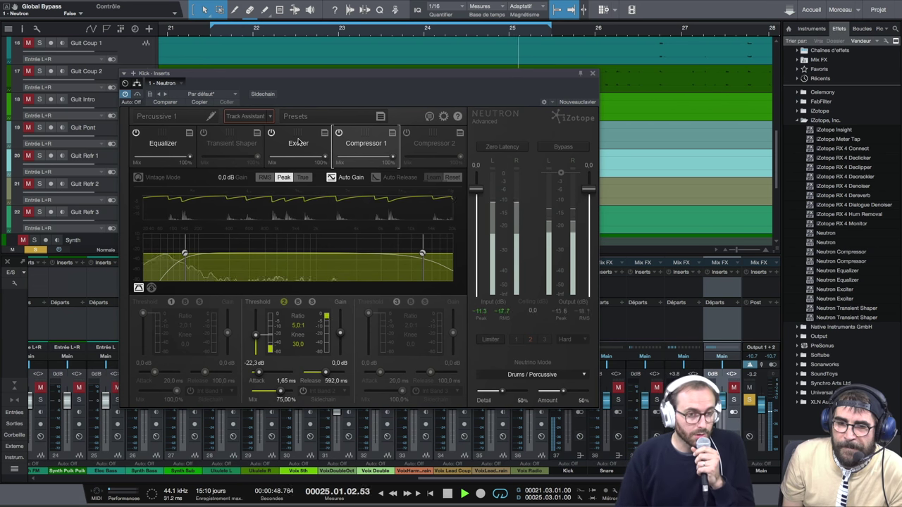
left_click(278, 156)
left_click(156, 151)
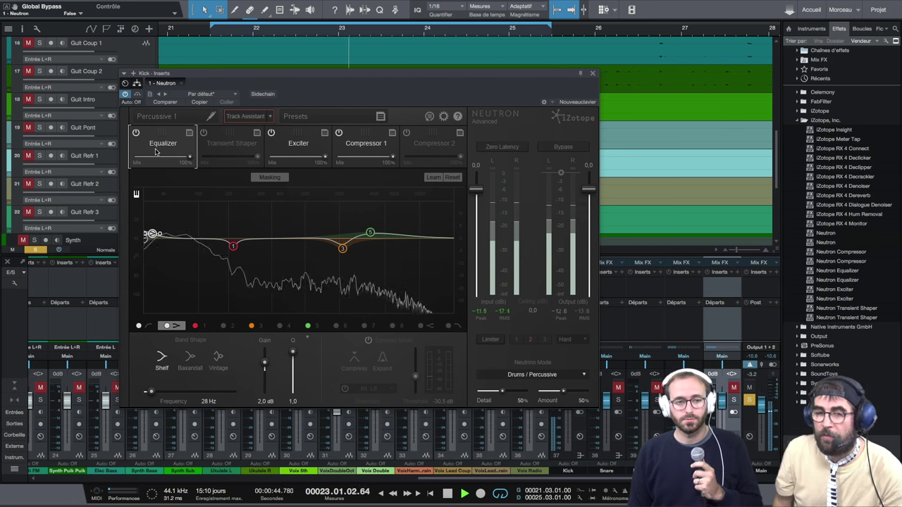
key("space")
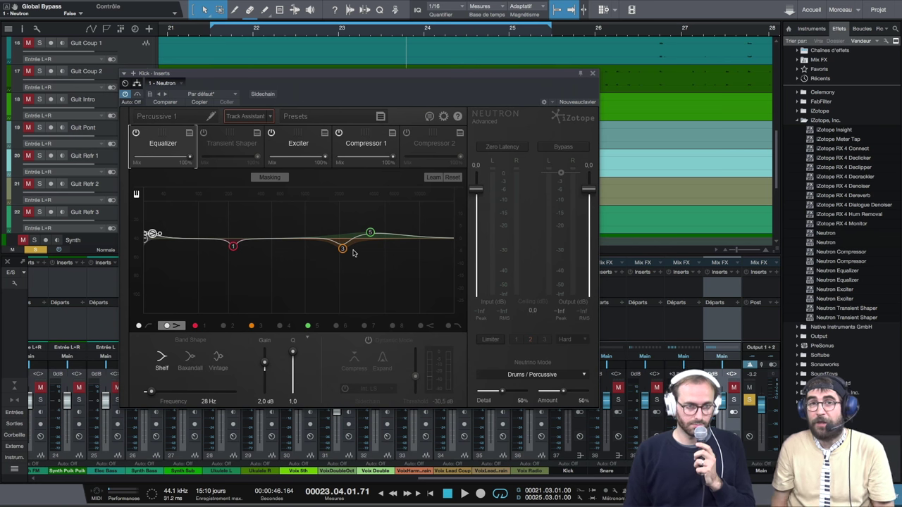
Step: Rename the Kick channel's Neutron instance as kick
left_click(189, 118)
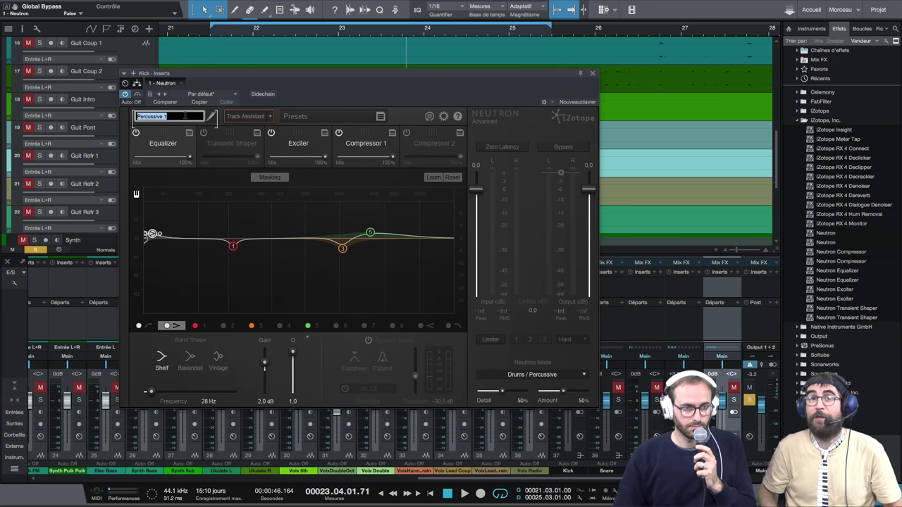
type("k")
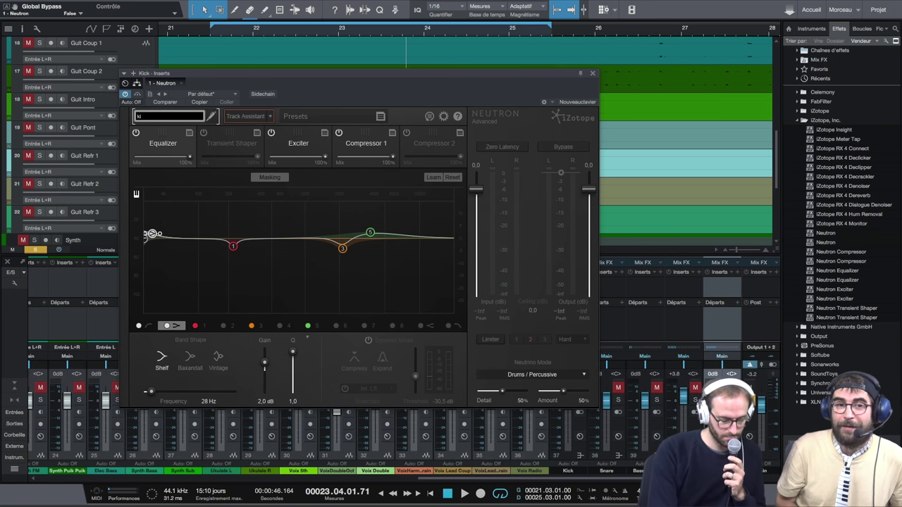
type("ick")
key("Return")
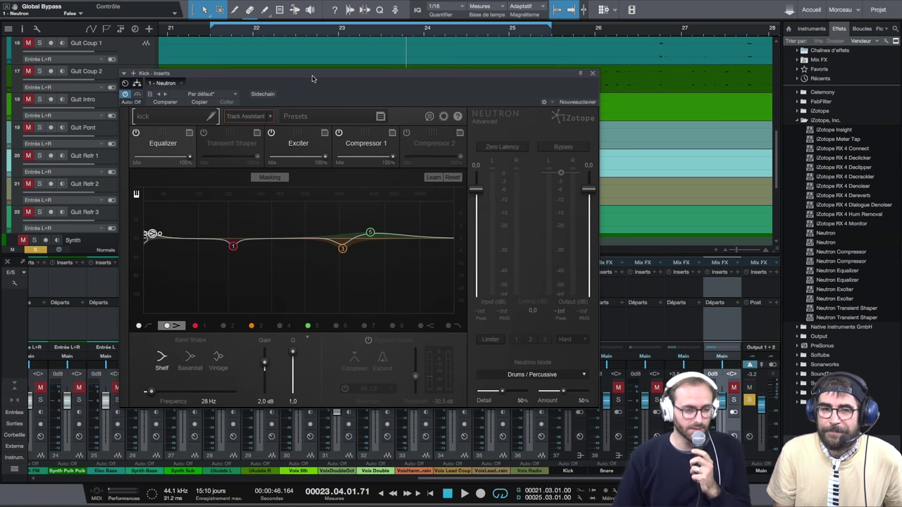
Step: Close the Kick's plug-in window after a short listen, solo the Bass coup channel, and insert Neutron on it
key("space")
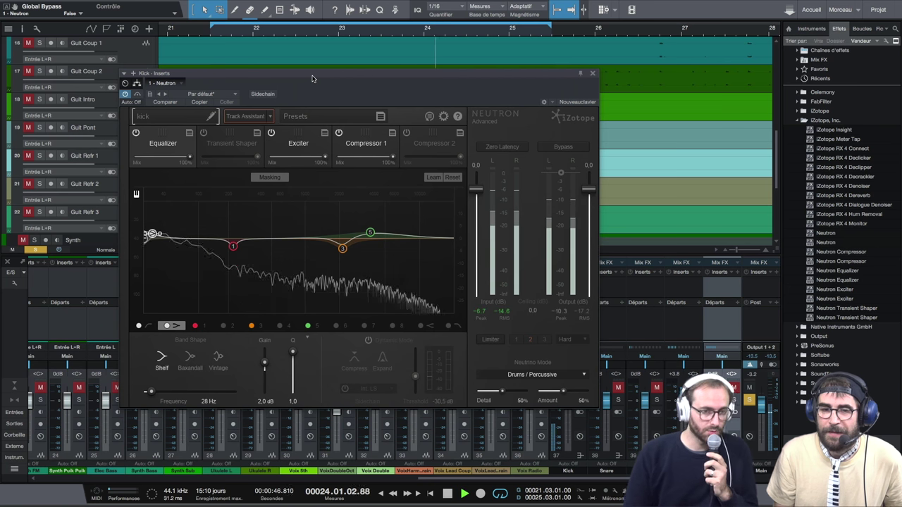
key("space")
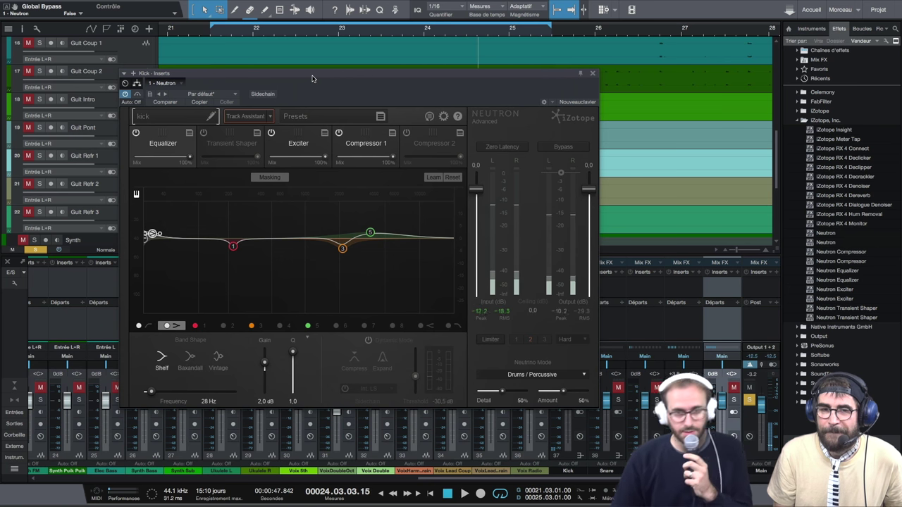
left_click(591, 73)
left_click(657, 399)
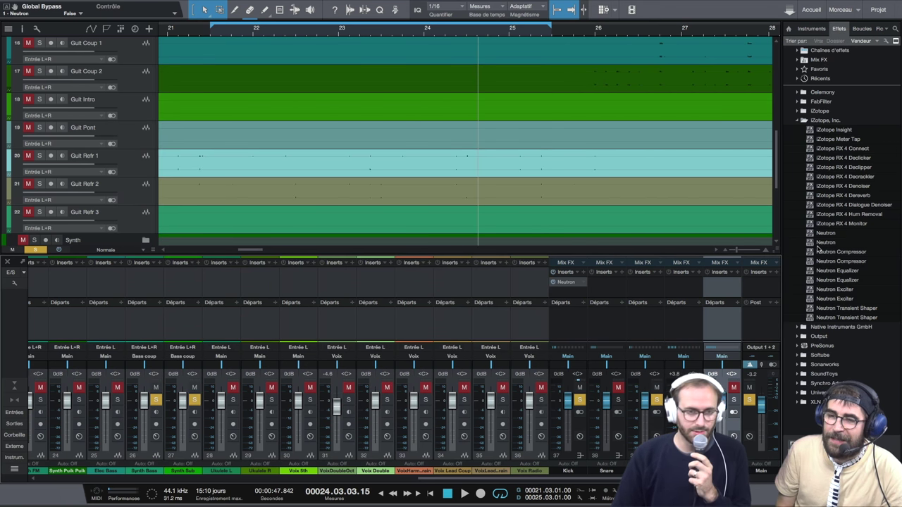
left_click_drag(826, 233, 641, 288)
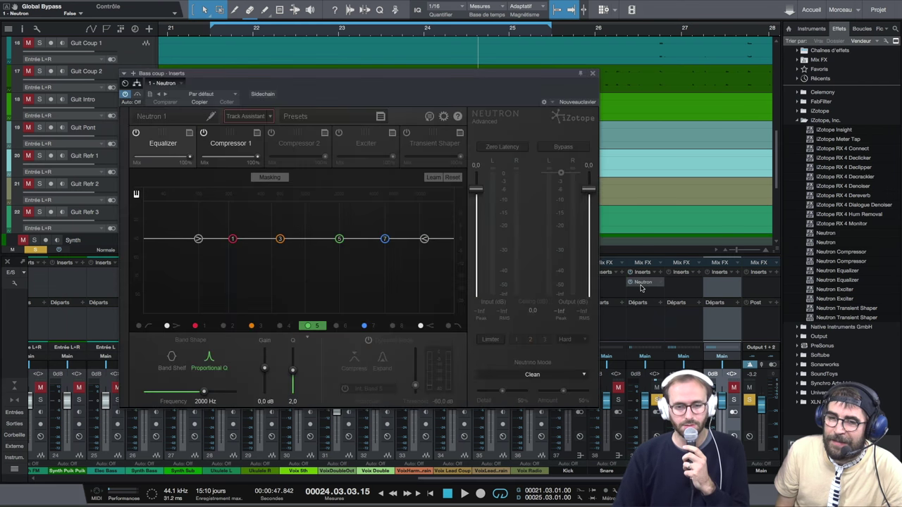
Step: Play the loop and switch the Kick's solo off and back on, keeping the plug-in window clear of its channel
key("space")
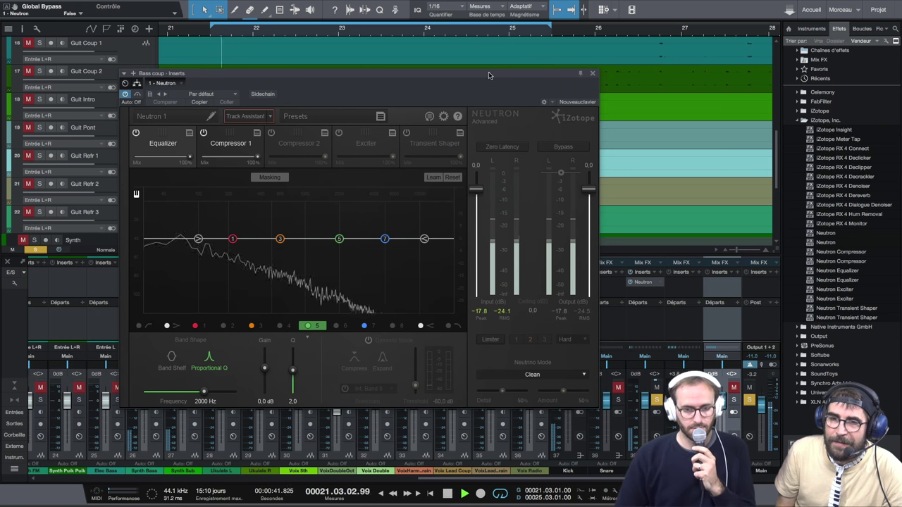
left_click_drag(486, 74, 453, 77)
left_click(579, 386)
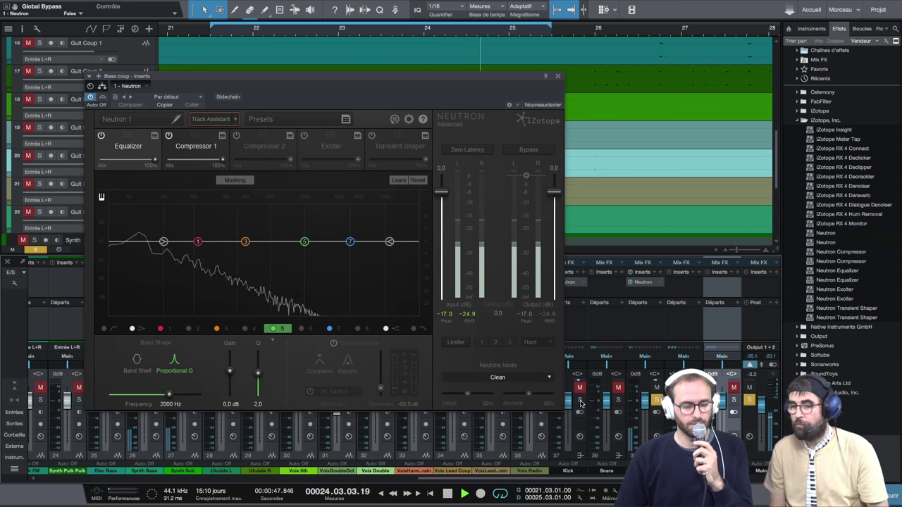
left_click(579, 387)
left_click(579, 400)
left_click_drag(374, 76, 353, 82)
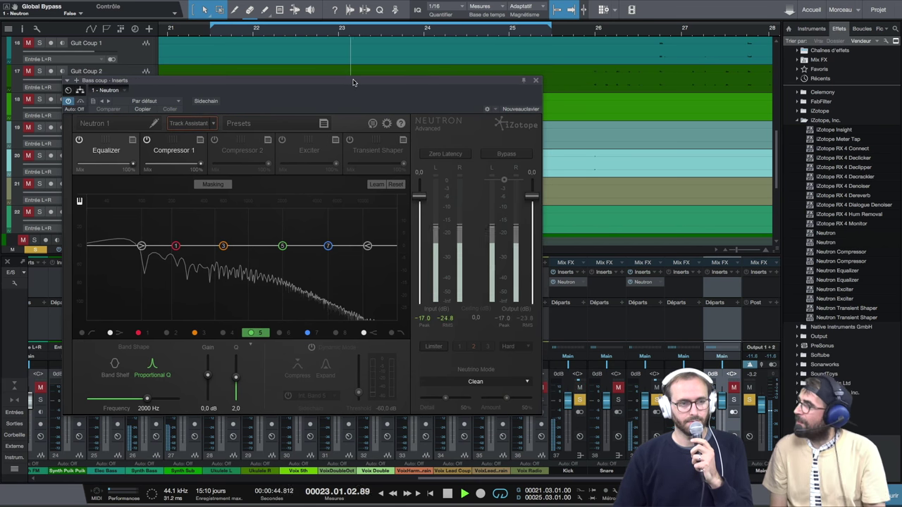
Step: Run Track Assistant on Bass coup, unsolo the Kick, and repeat the analysis with the song playing
left_click(186, 124)
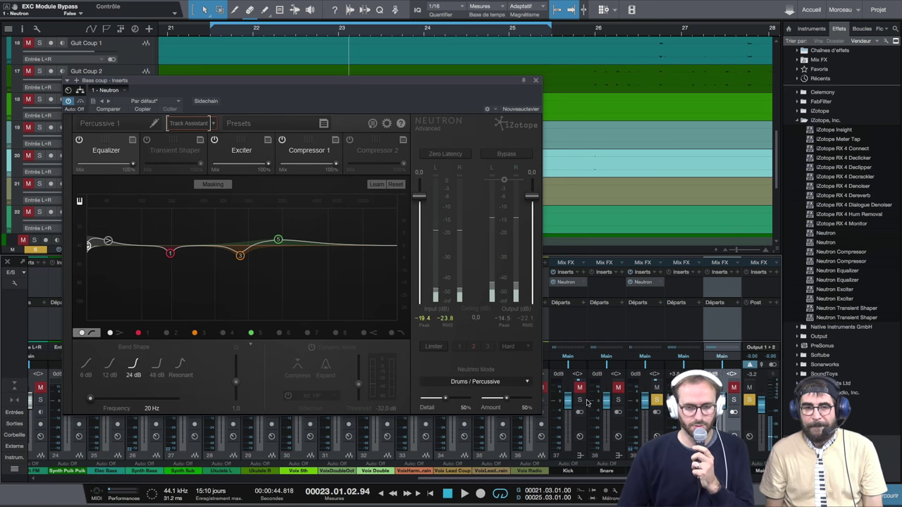
key("space")
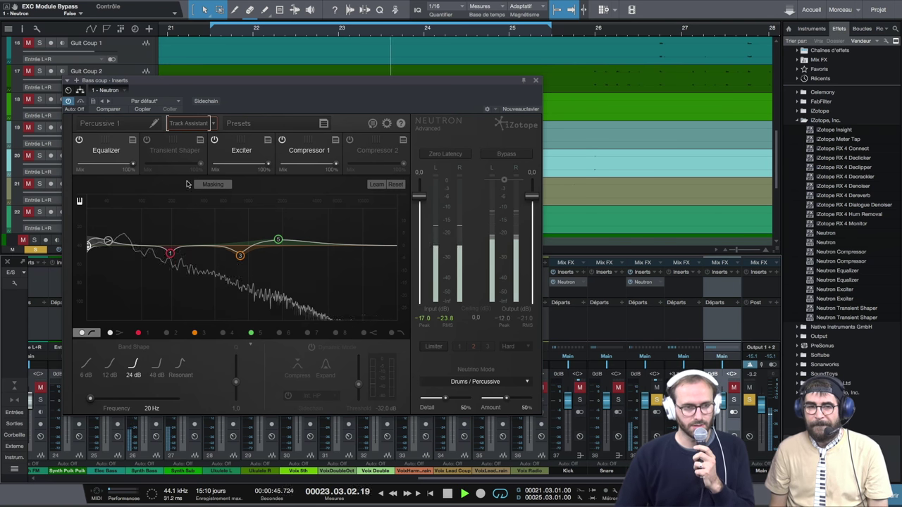
left_click(190, 126)
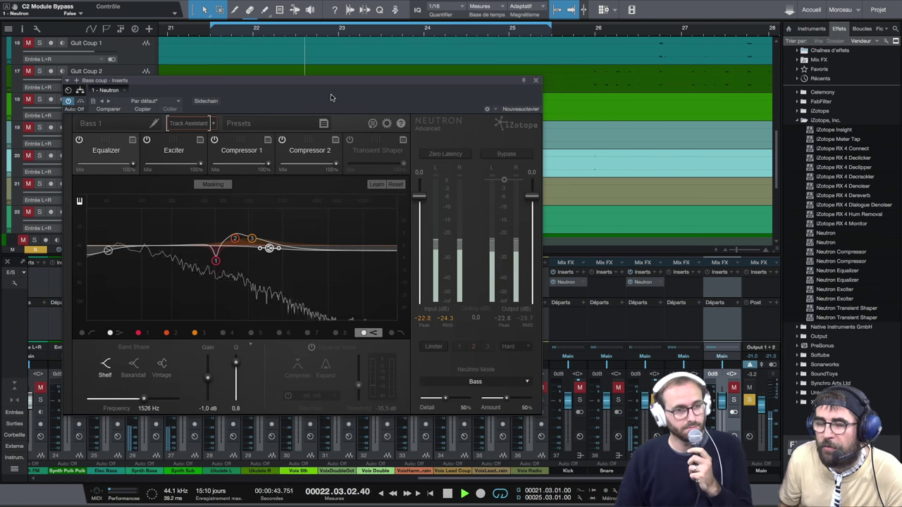
Step: Rename the Bass coup channel's Neutron instance as Bass
left_click_drag(341, 83, 438, 71)
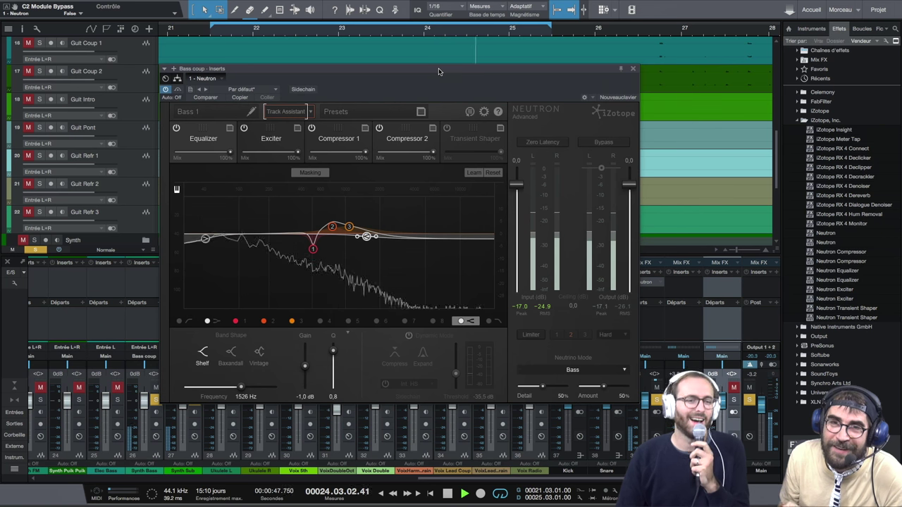
left_click(204, 111)
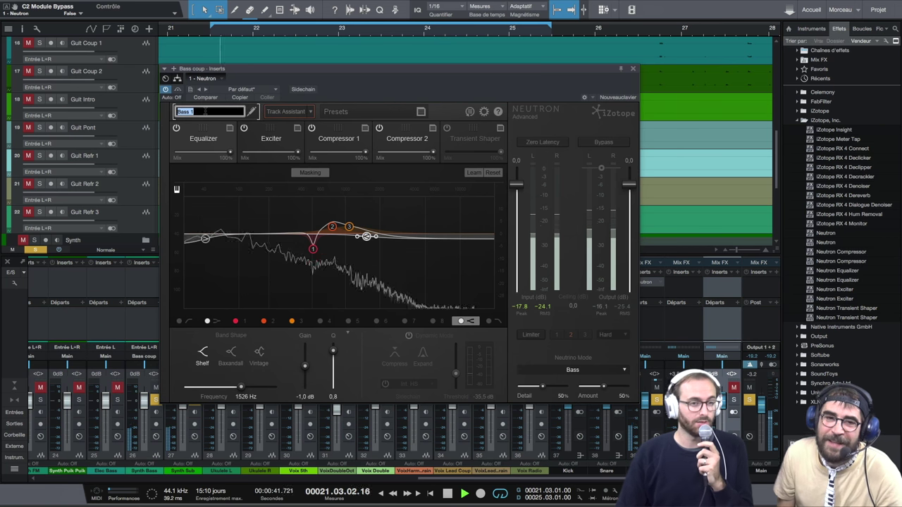
key("BackSpace")
key("BackSpace")
key("Return")
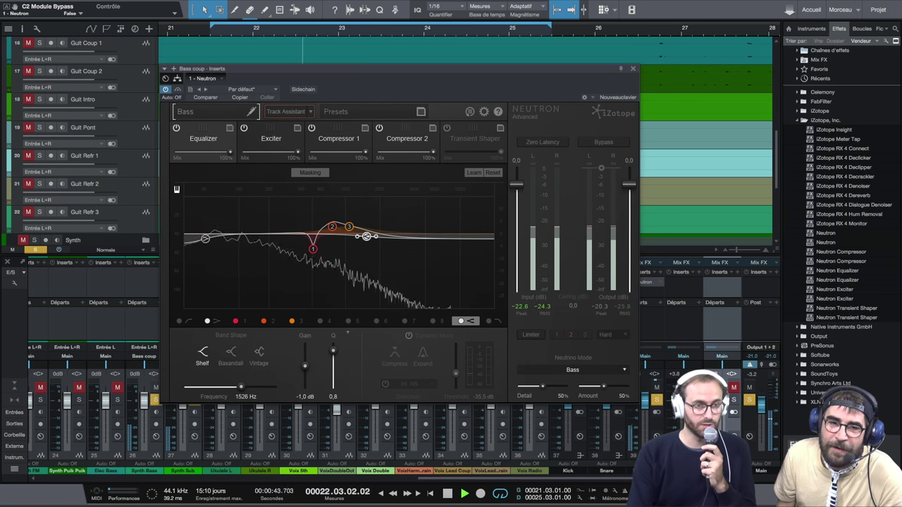
Step: Inspect Equalizer bands 1, 2, 3 and the low shelf that Track Assistant set on the bass
left_click(314, 249)
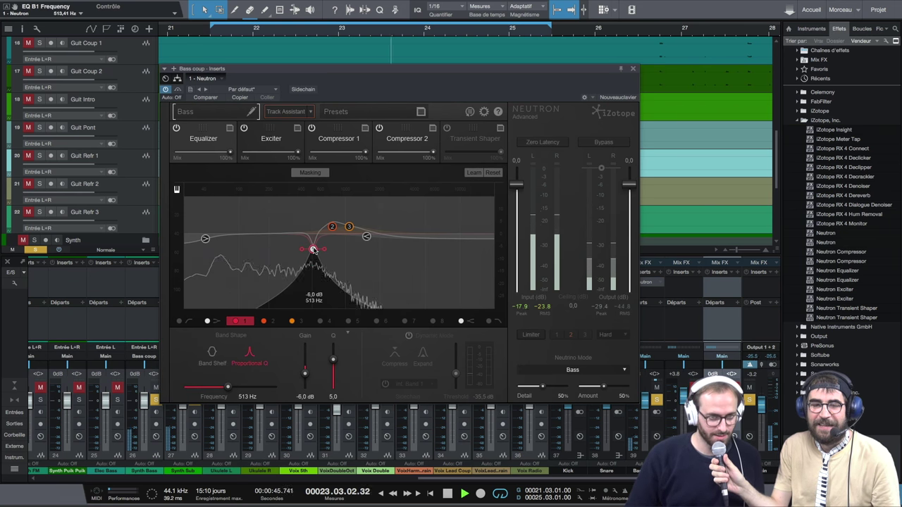
left_click(332, 229)
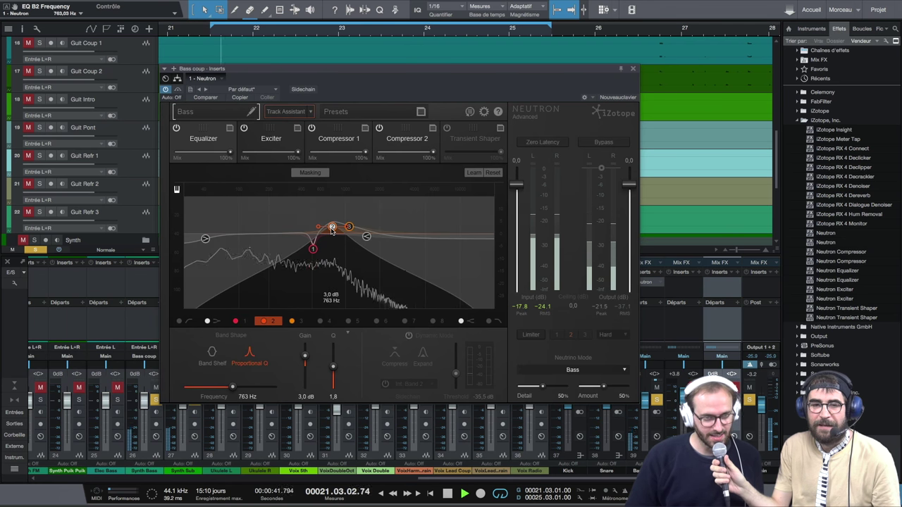
left_click(348, 227)
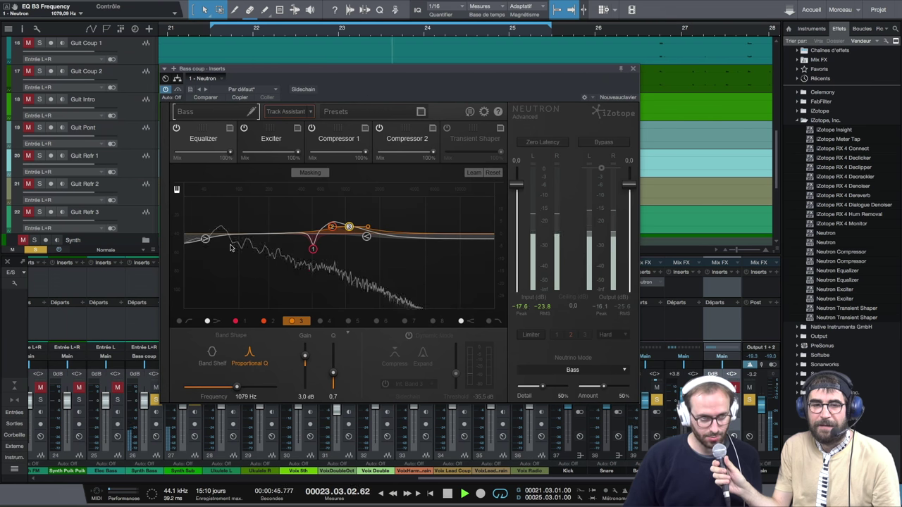
left_click(205, 239)
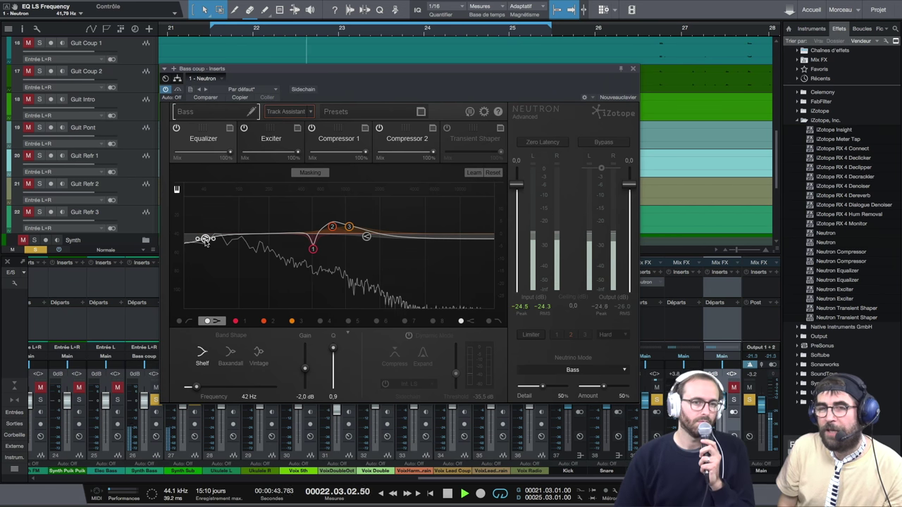
Step: Review the bass settings in the Exciter, Compressor 1 and Compressor 2 modules
left_click(272, 138)
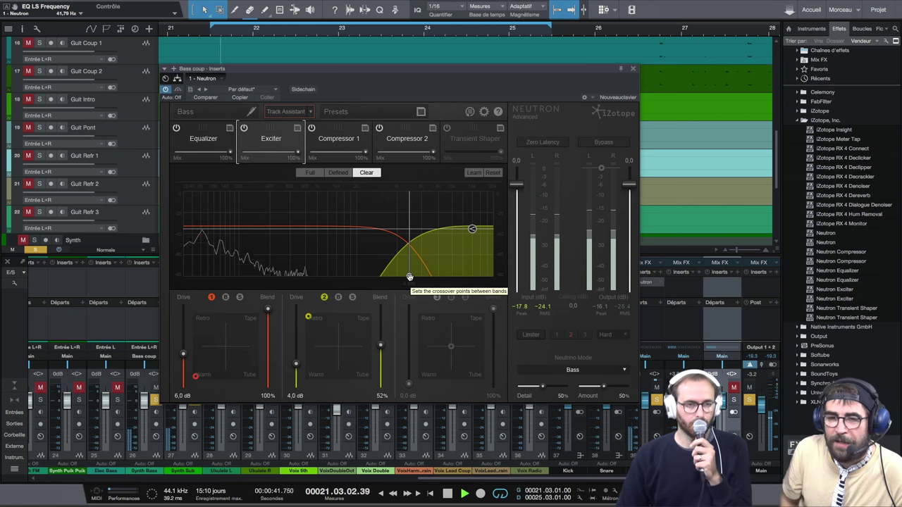
left_click(353, 144)
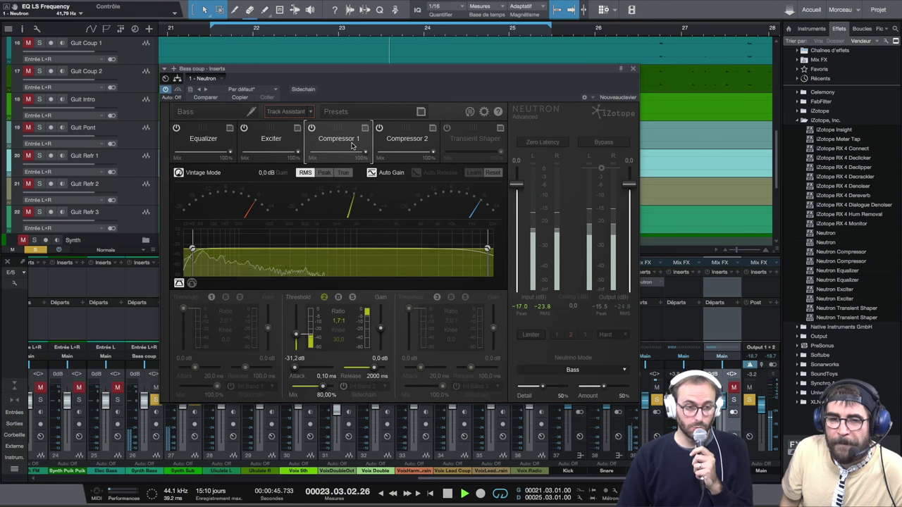
left_click(404, 139)
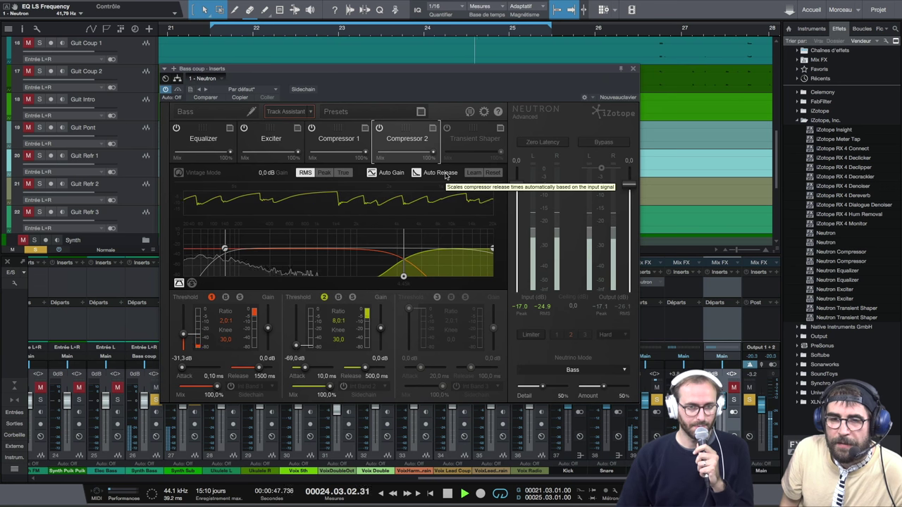
Step: Return to the Equalizer module and compare the bass sound with Neutron bypassed and active
left_click(203, 139)
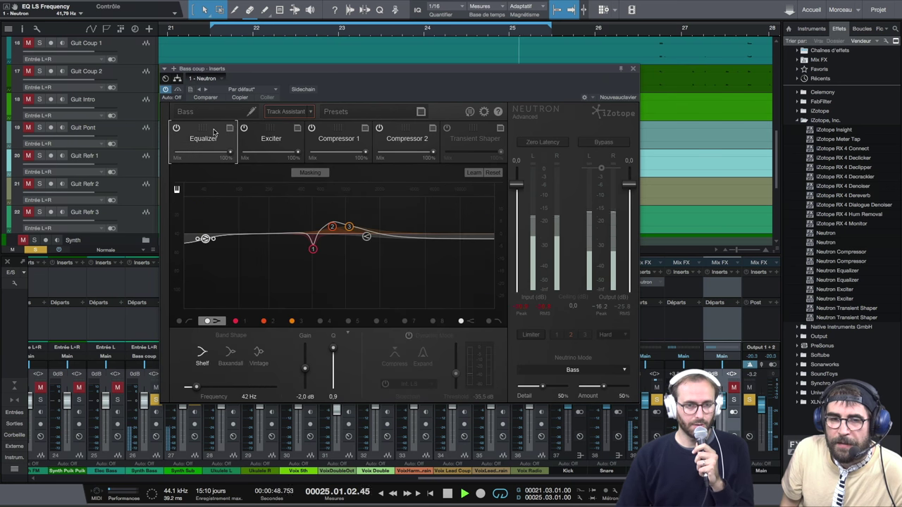
left_click(617, 144)
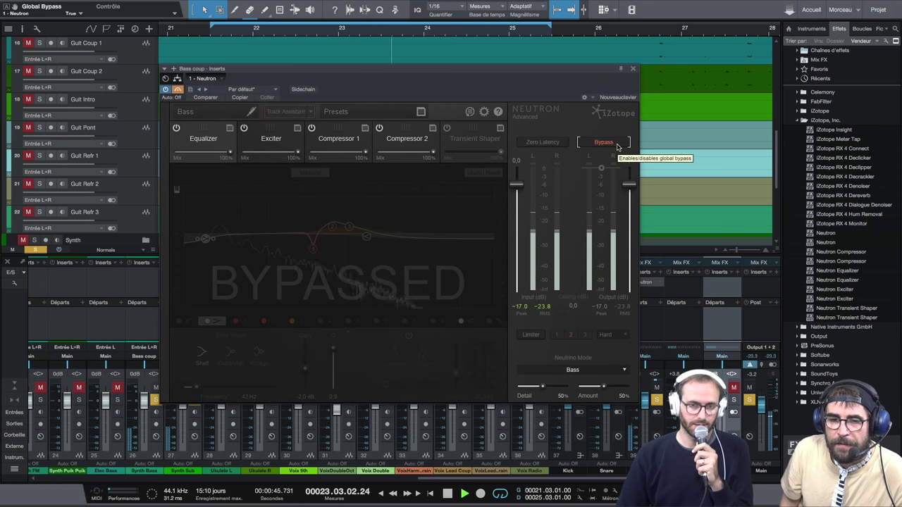
left_click(617, 145)
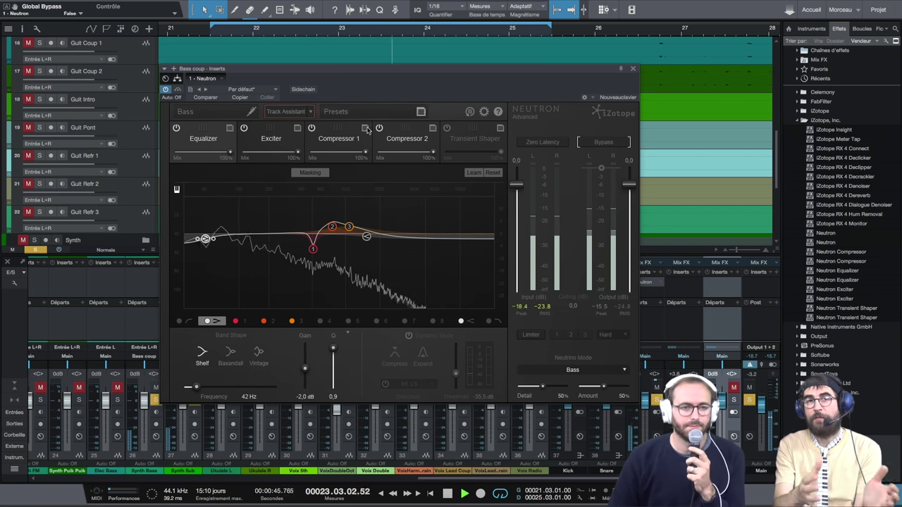
Step: Enable the Masking Meter in the bass Equalizer and choose the kick instance as the masker
left_click(312, 172)
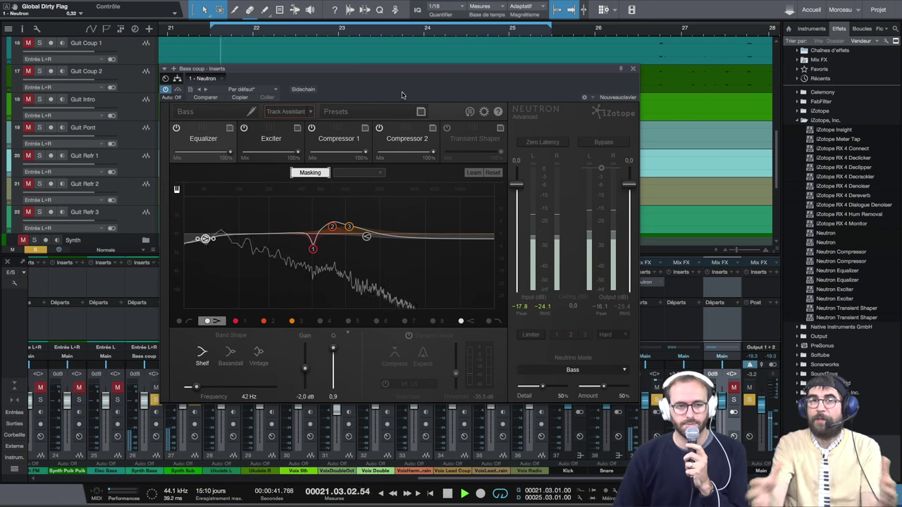
left_click(319, 175)
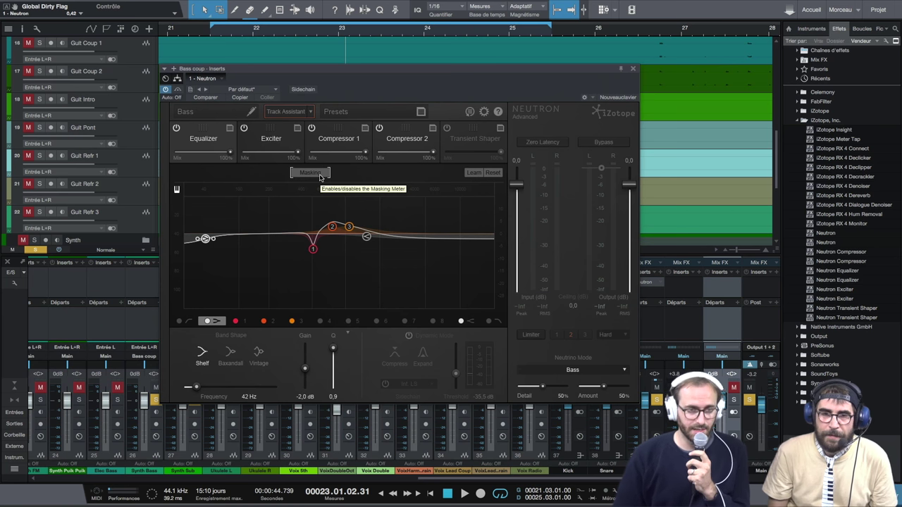
left_click(317, 175)
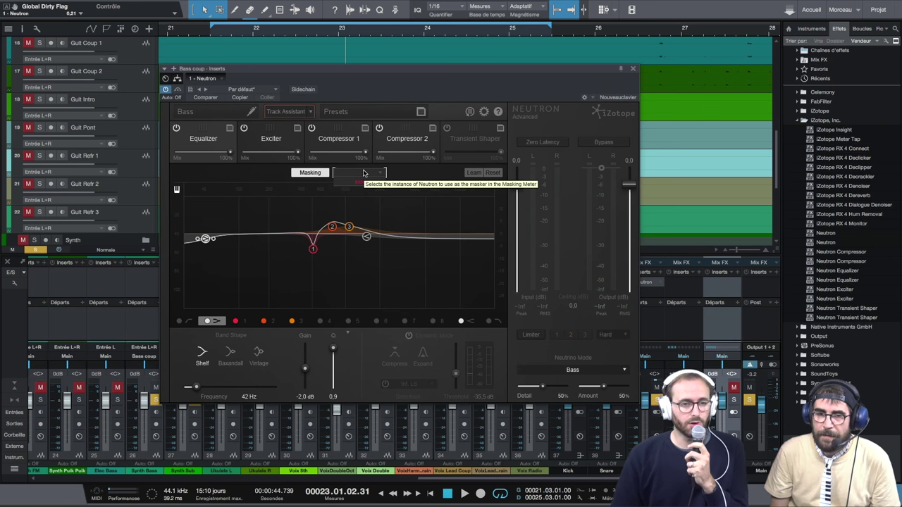
left_click(364, 173)
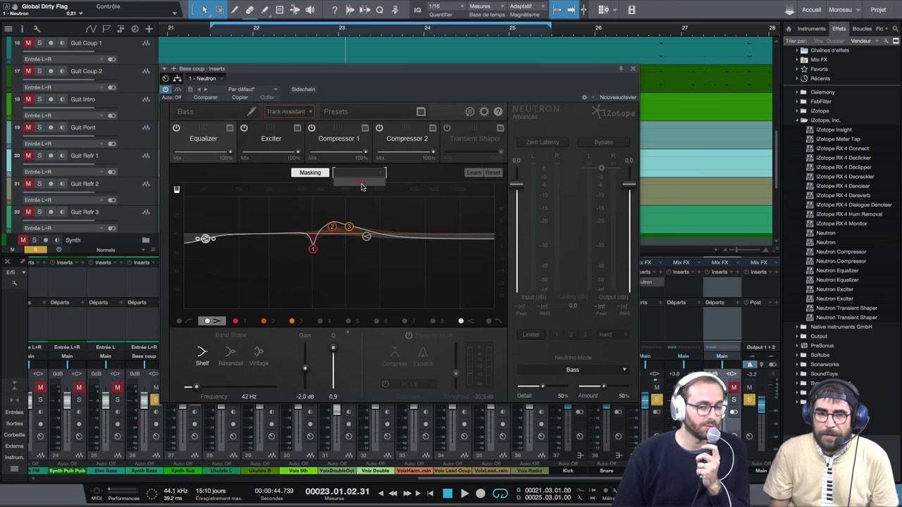
left_click(360, 184)
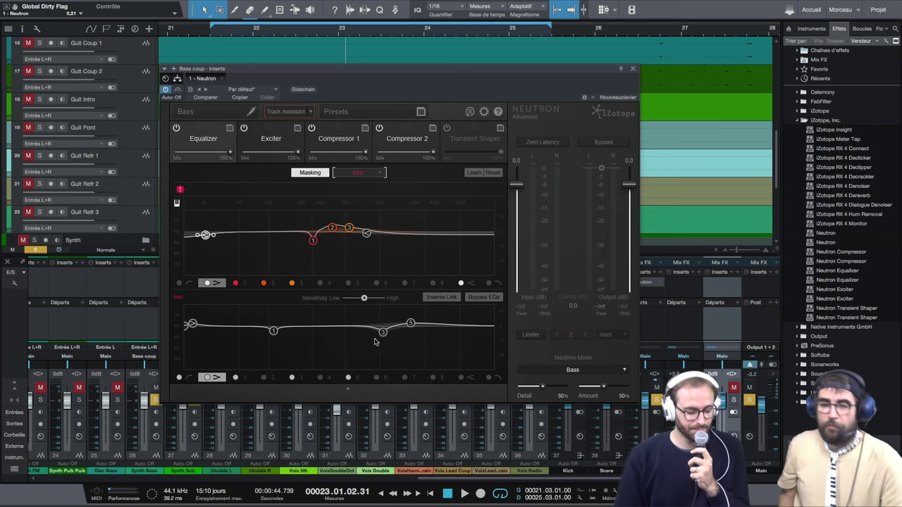
Step: Play the song and raise the masking sensitivity slightly toward High
key("space")
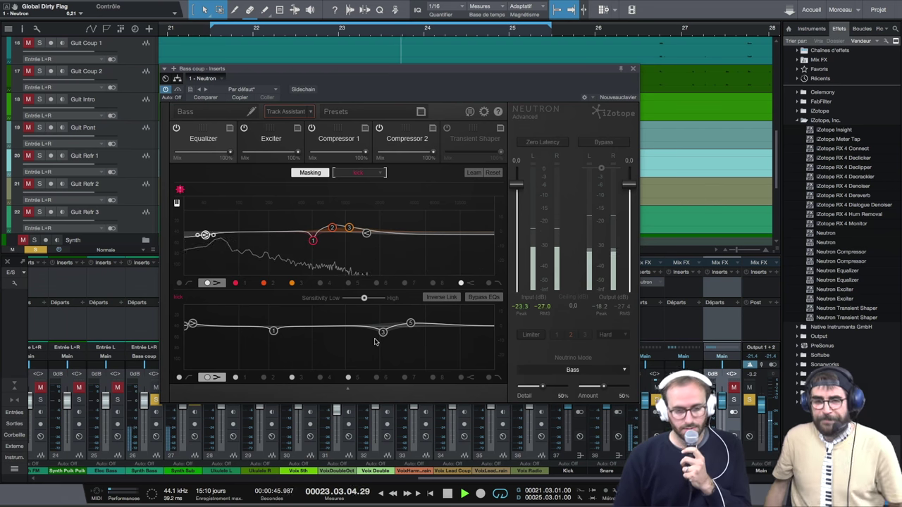
left_click_drag(555, 77, 463, 81)
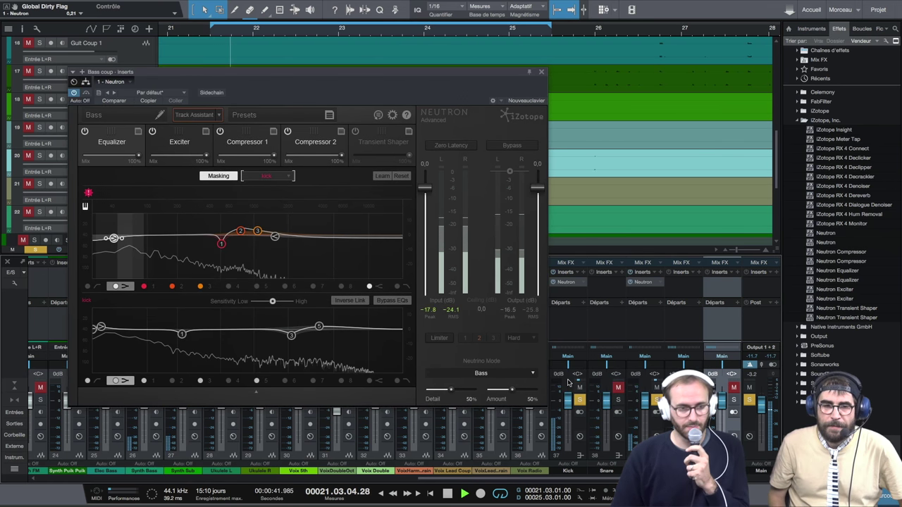
left_click_drag(403, 71, 478, 60)
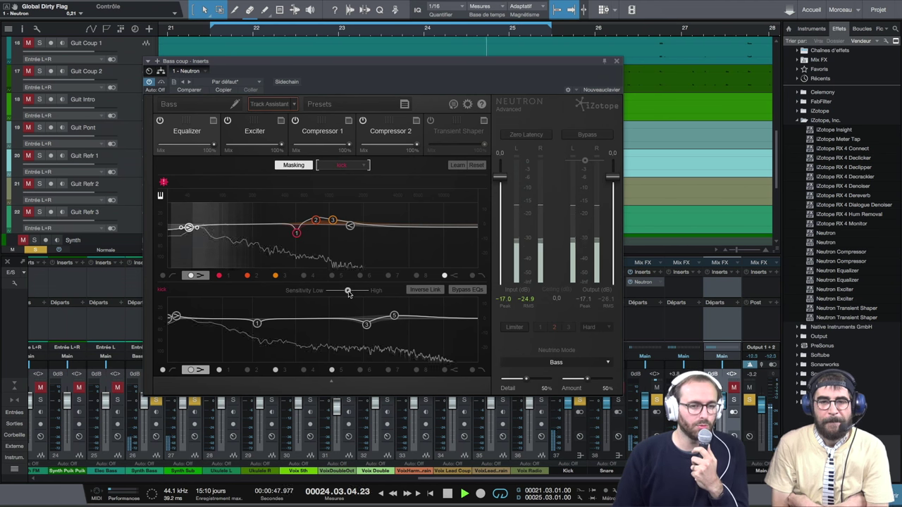
left_click_drag(352, 293, 356, 295)
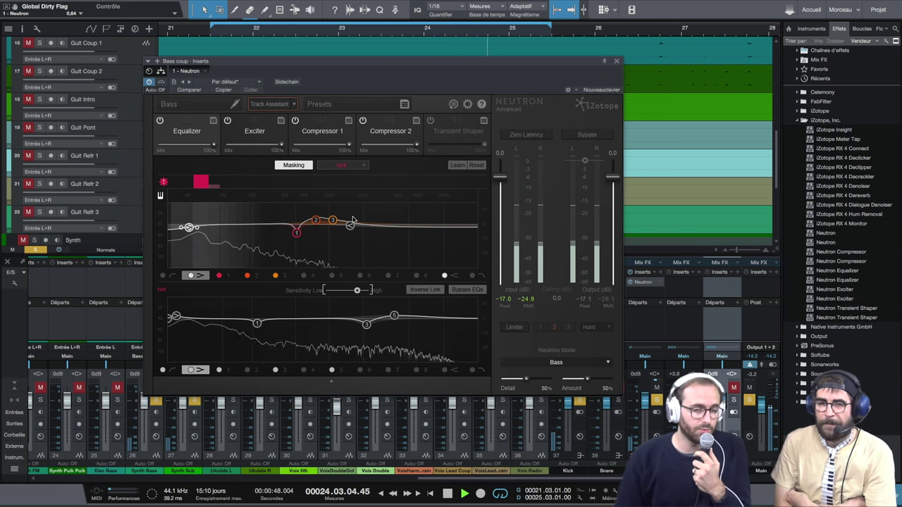
Step: Activate Equalizer band 4 on the bass and place it near 0 dB at about 62 Hz, in the masked low range
left_click(303, 277)
left_click_drag(338, 224, 207, 230)
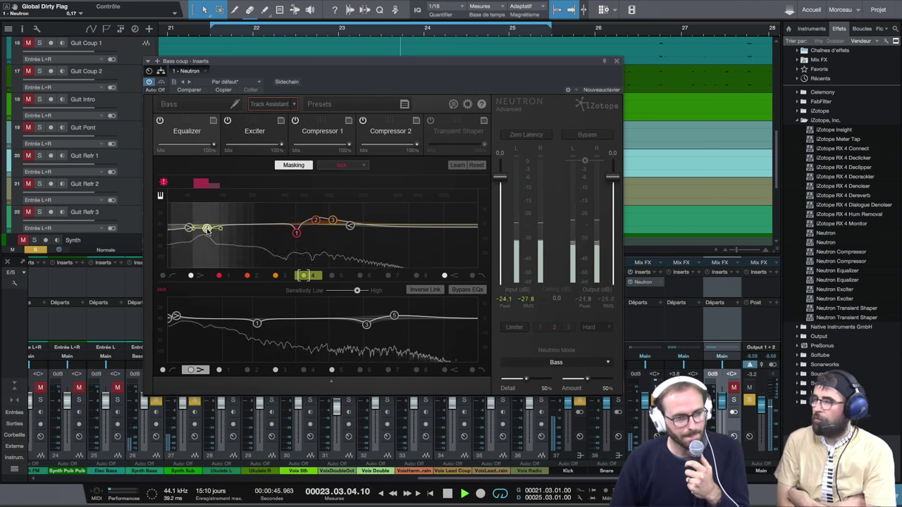
left_click_drag(206, 229, 206, 226)
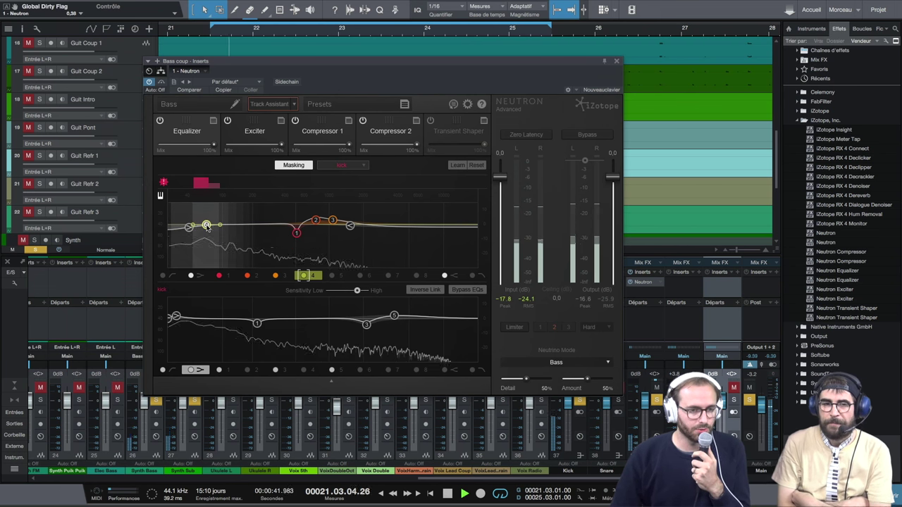
left_click_drag(206, 226, 202, 226)
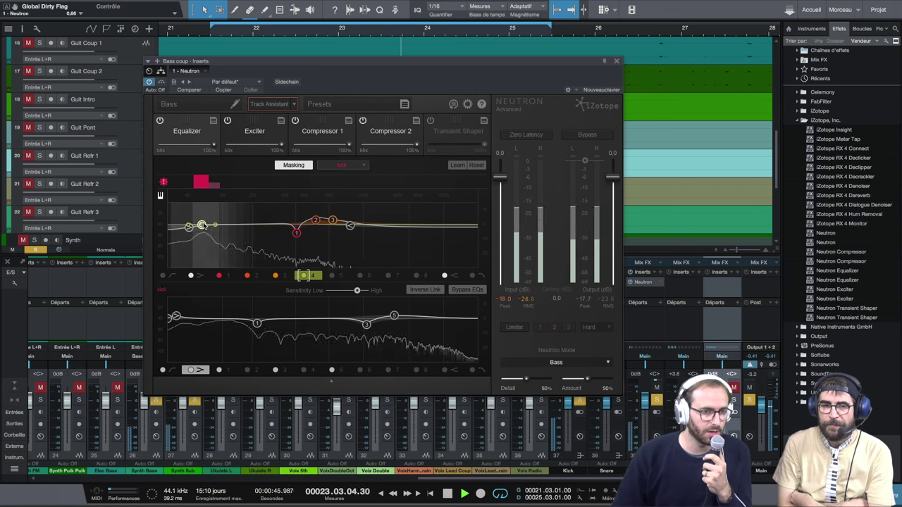
Step: Enable Inverse Link and lower band 4 on the bass to boost the kick at the same frequency, then stop playback
left_click(423, 290)
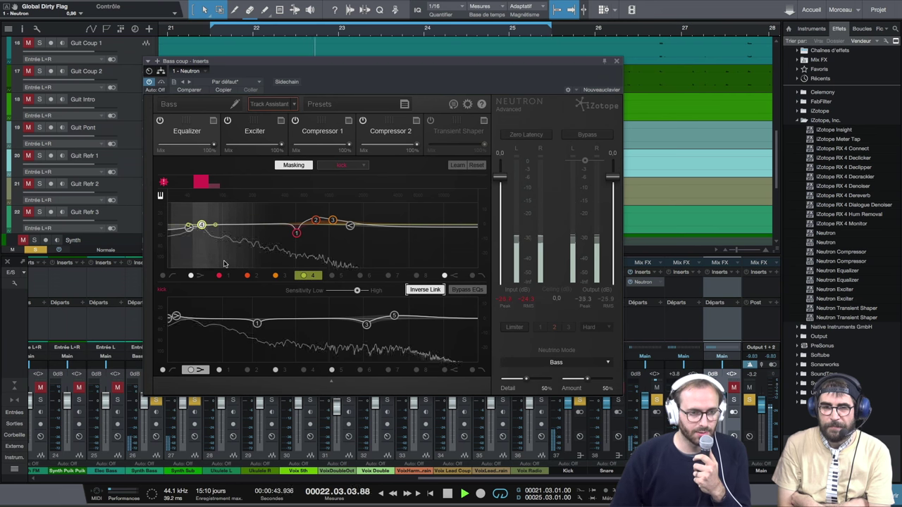
mouse_move(201, 225)
left_click_drag(201, 225, 201, 234)
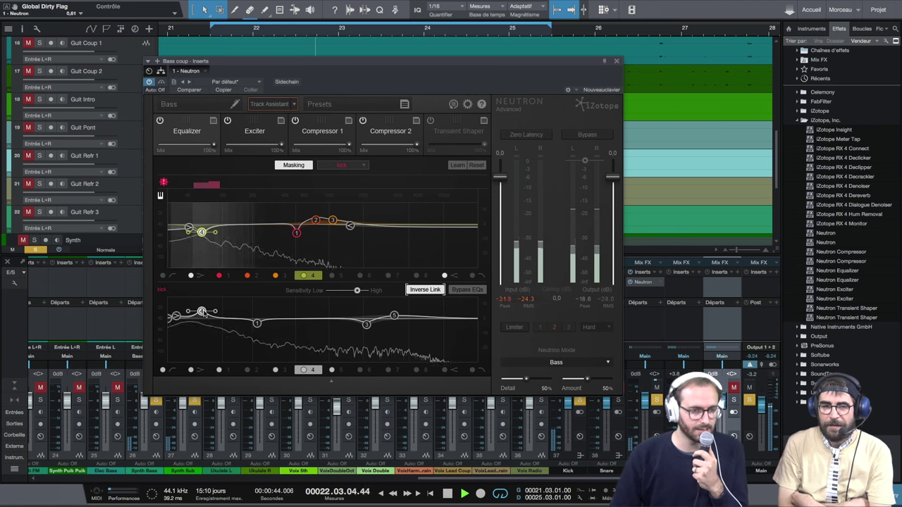
mouse_move(201, 233)
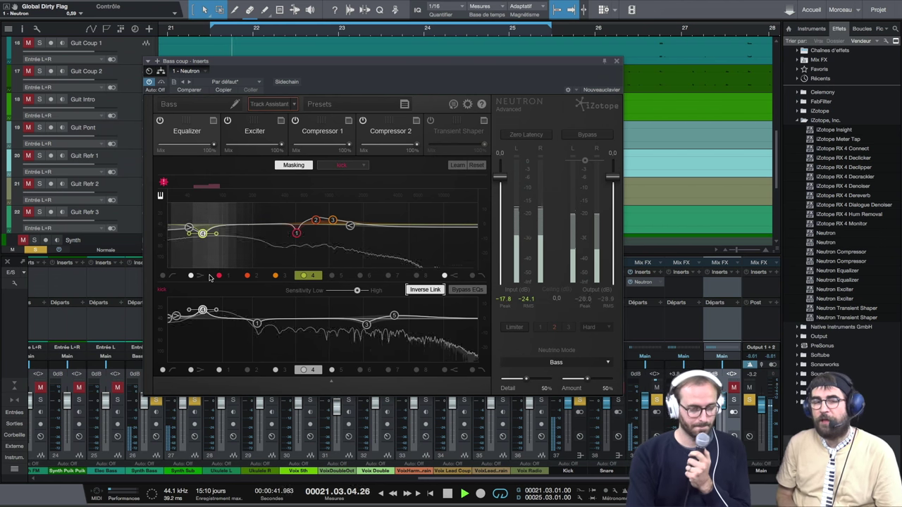
key("space")
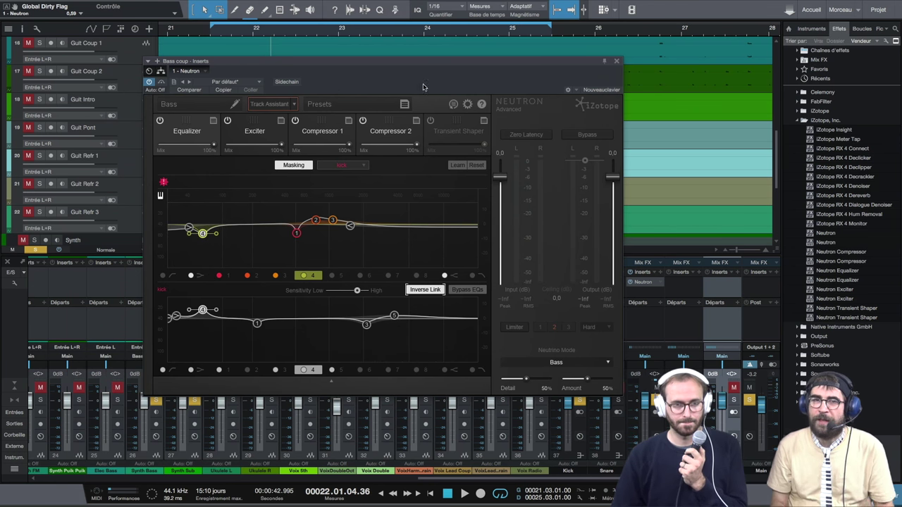
Step: Bring band 4 back to about 0 dB and turn off Inverse Link
left_click_drag(450, 63, 366, 71)
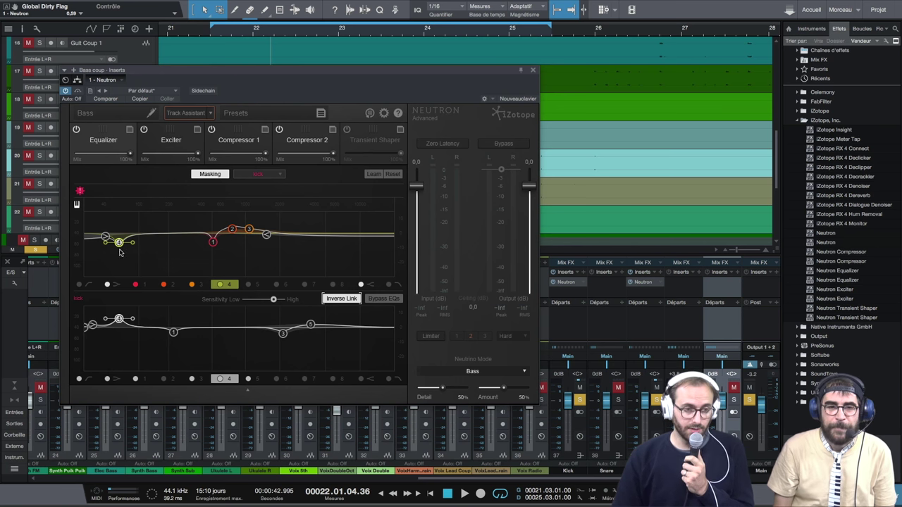
left_click_drag(119, 244, 119, 233)
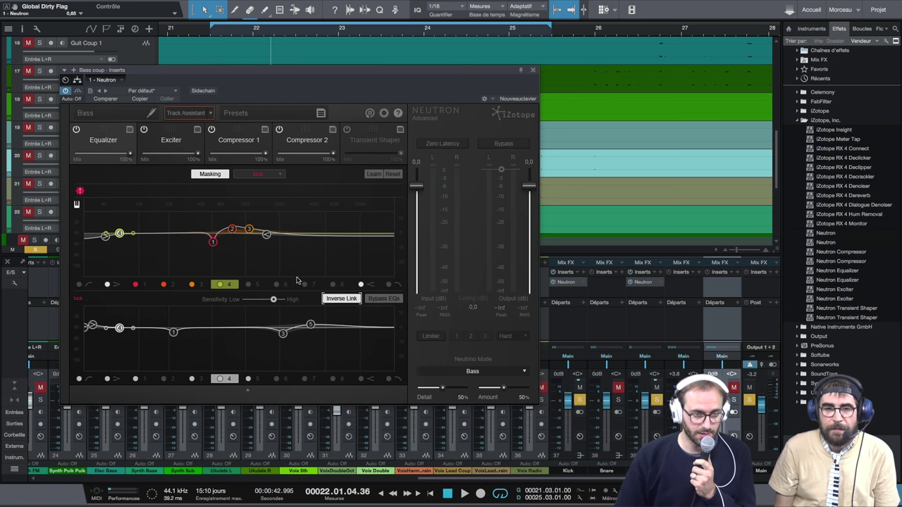
left_click(341, 299)
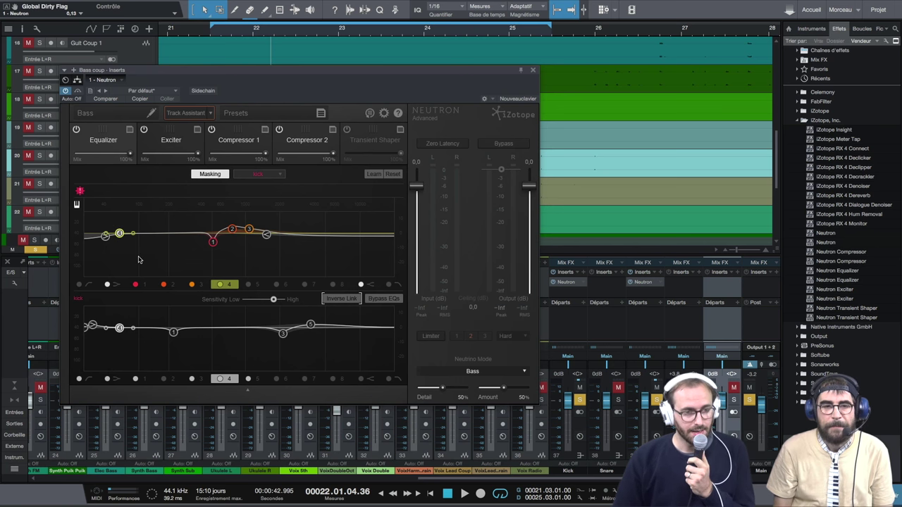
Step: Enable Dynamic Mode for band 4 and add a Kick send to the sidechain input of Bass coup's Neutron
left_click(247, 391)
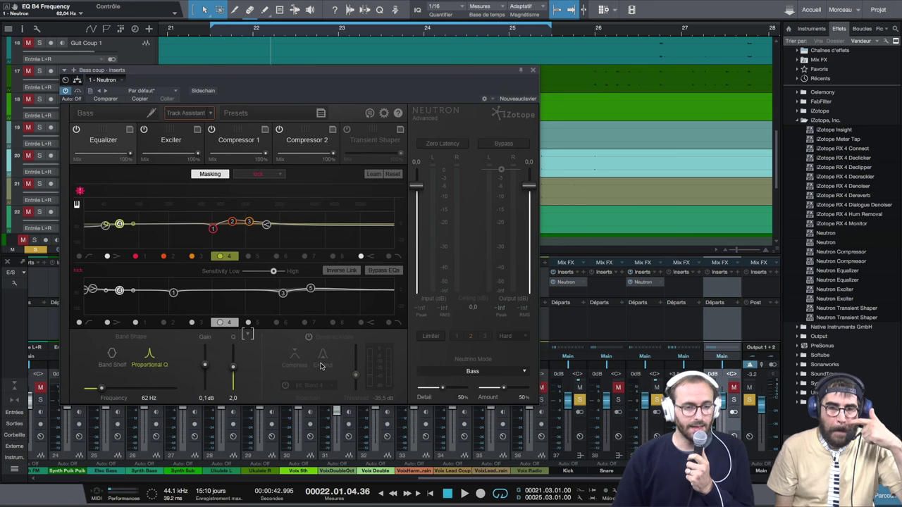
left_click(308, 336)
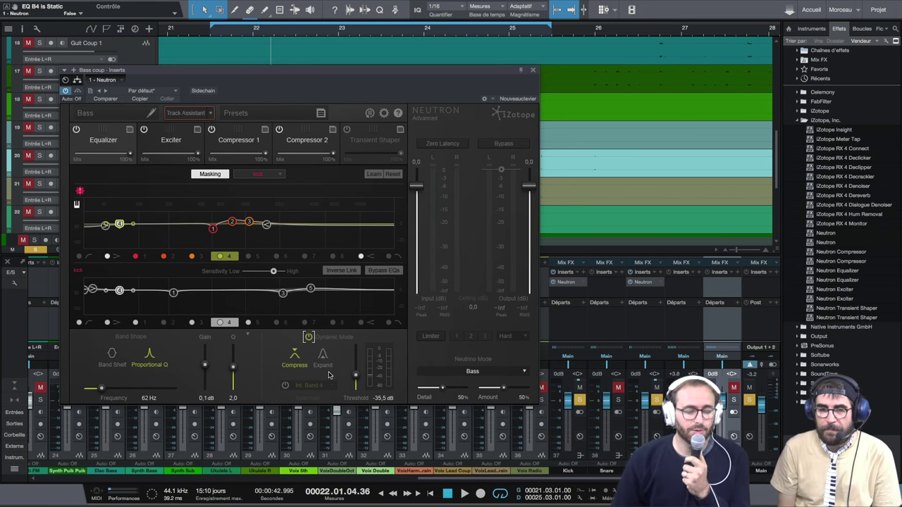
left_click(582, 304)
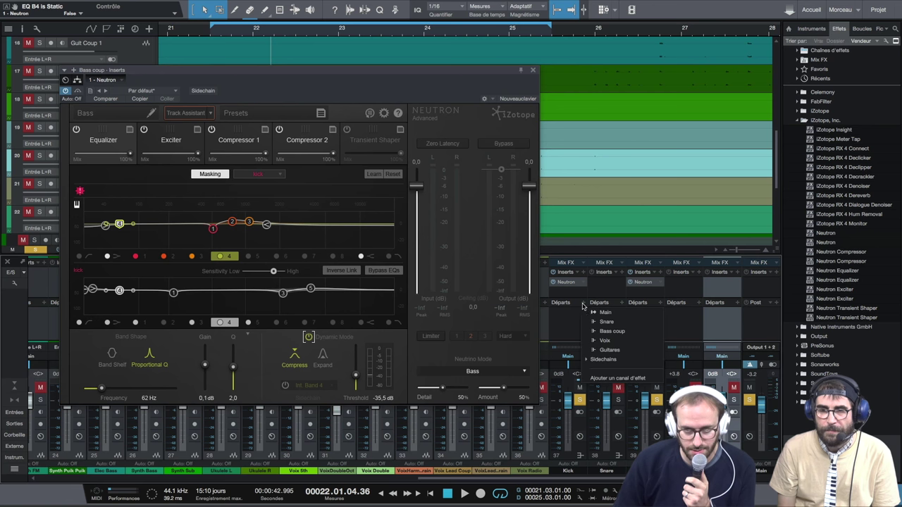
mouse_move(599, 361)
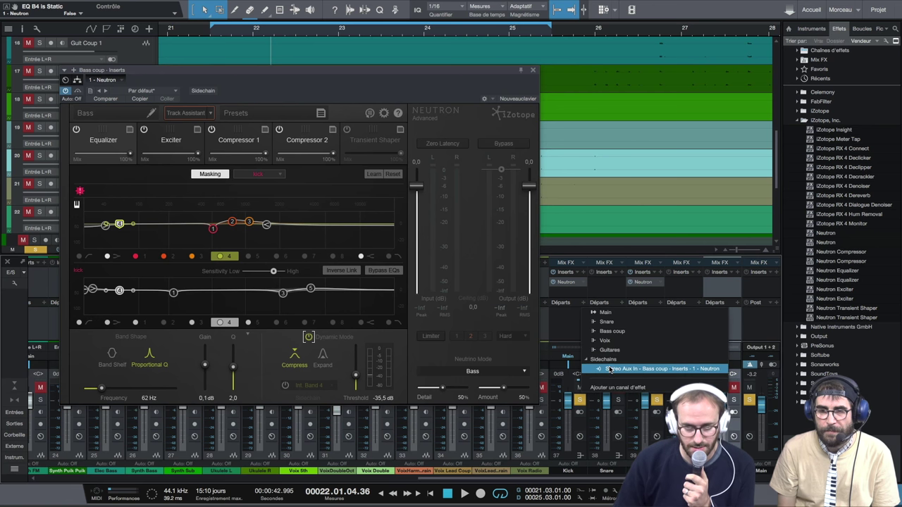
left_click(610, 369)
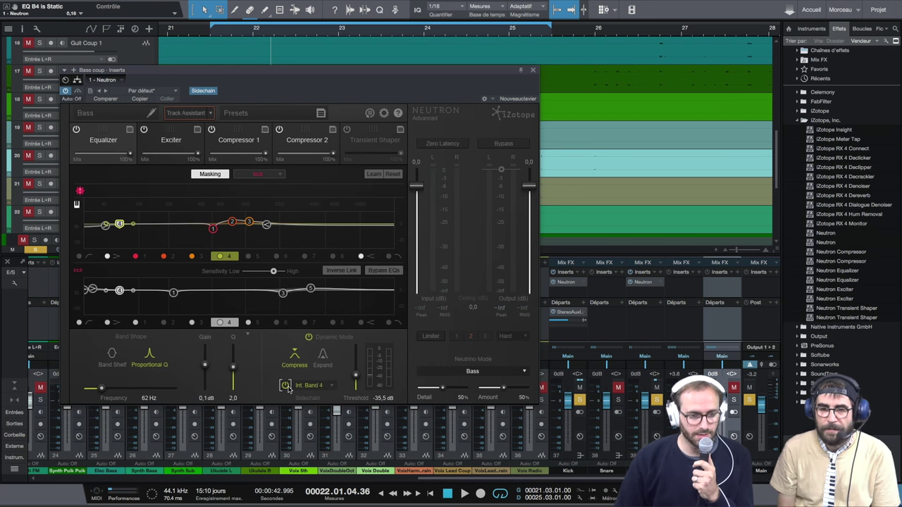
Step: Enable band 4's sidechain and set its source to Ext. Band 4
left_click(333, 384)
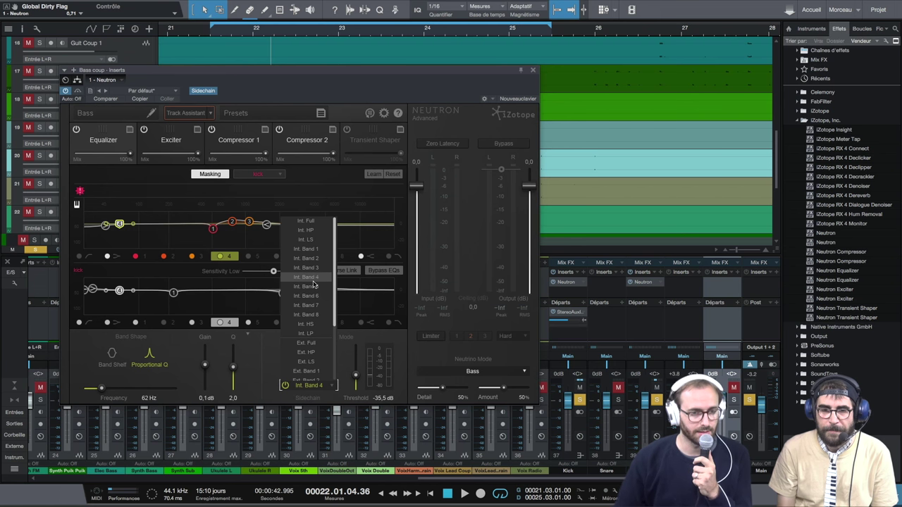
scroll(314, 286, "down", 3)
scroll(314, 289, "down", 2)
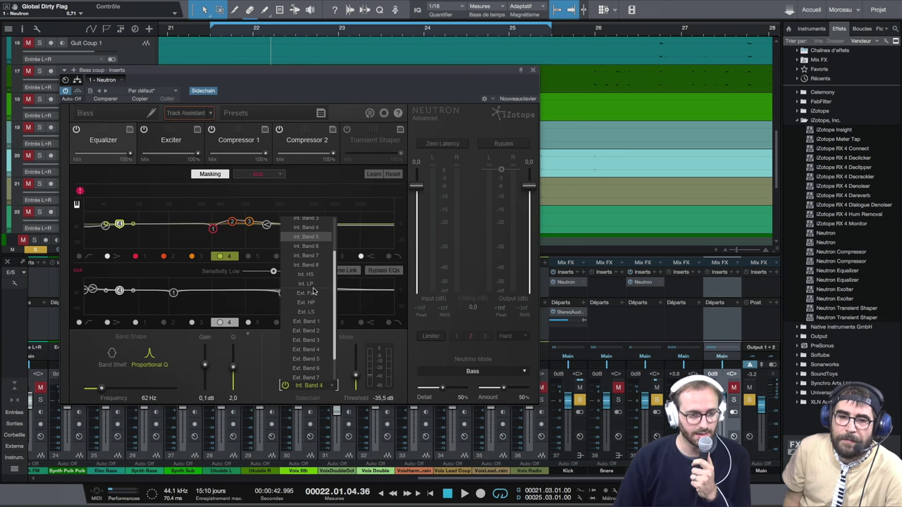
left_click(322, 350)
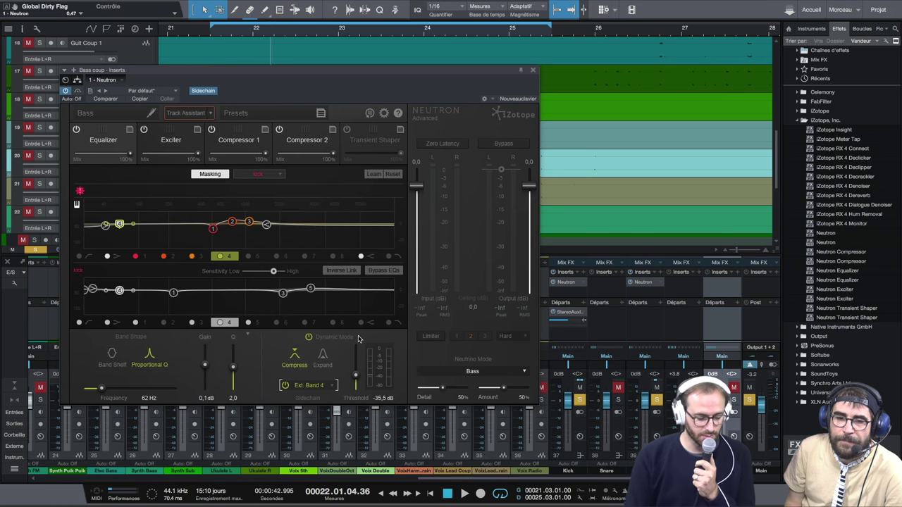
Step: During playback, lower band 4 to -19.7 dB at 63 Hz and widen it to a Q of 0.6, then stop the song
key("space")
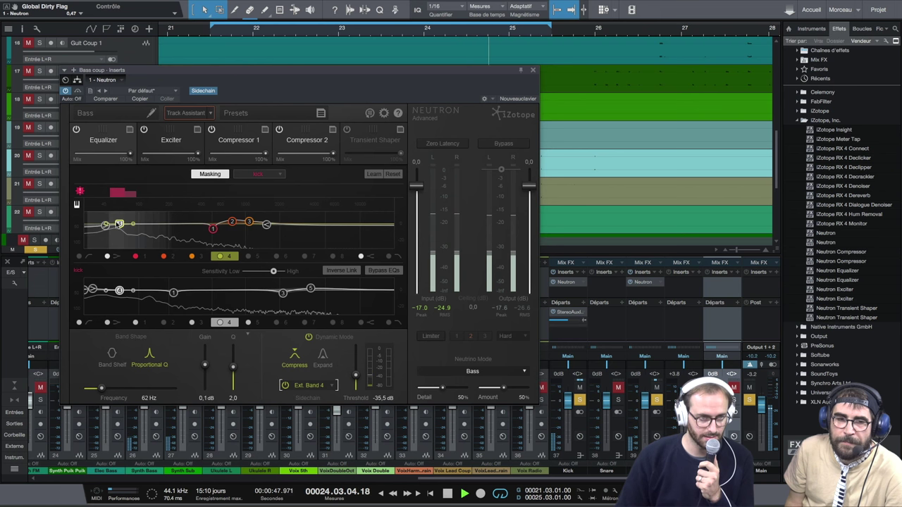
left_click_drag(120, 226, 138, 240)
scroll(138, 239, "down", 5)
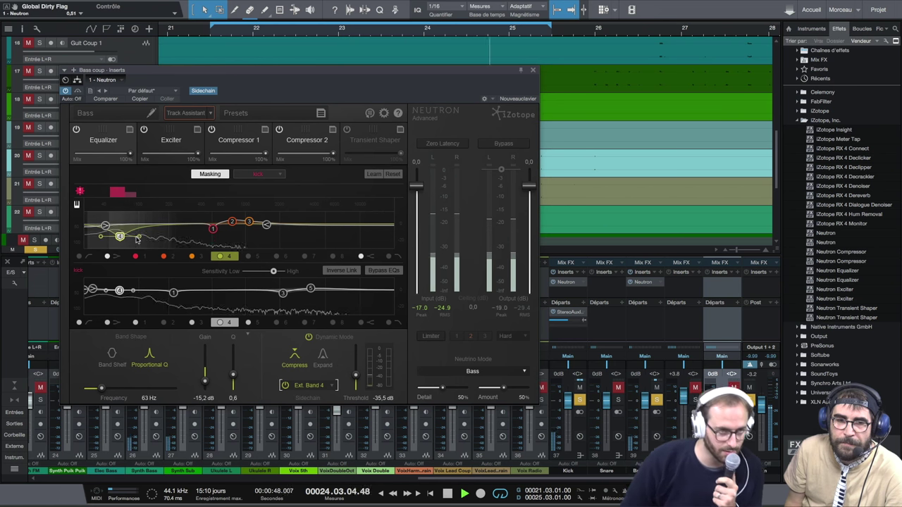
left_click_drag(119, 236, 120, 240)
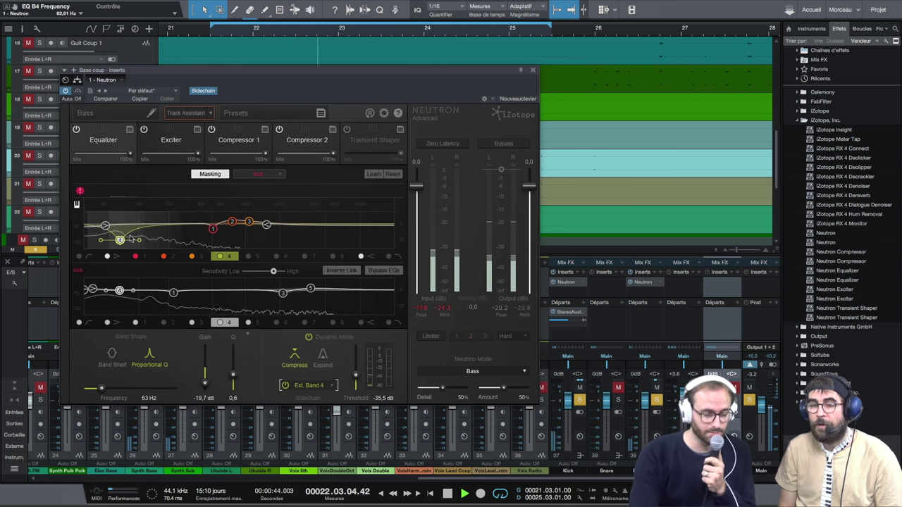
key("space")
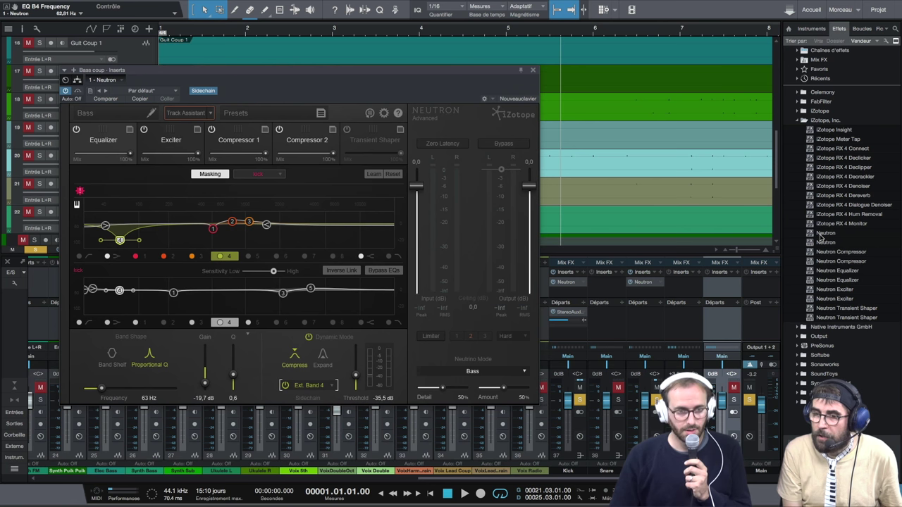
Step: Insert a Neutron instance on the Snare channel
left_click_drag(826, 233, 607, 295)
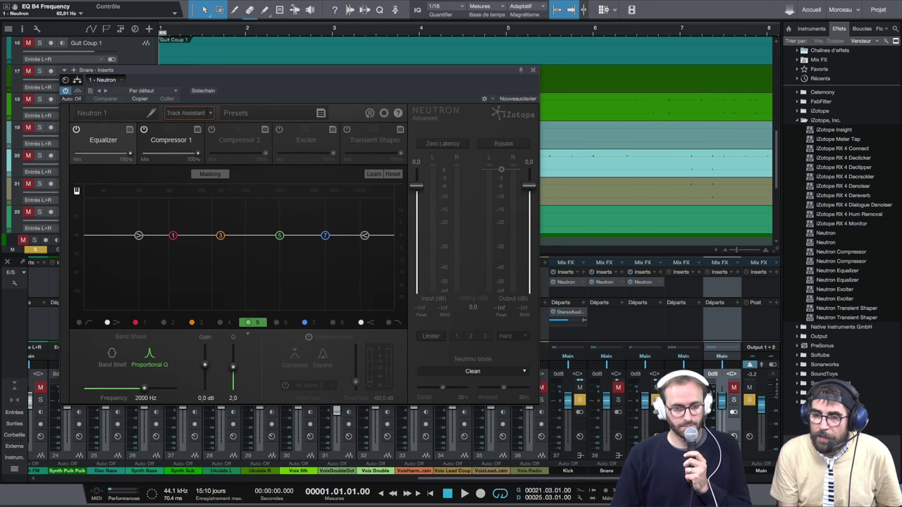
Step: Solo the Snare instead of the Kick and run the equalizer's Learn function during playback to position its nodes, then stop the song
left_click(579, 400)
left_click(618, 399)
key("space")
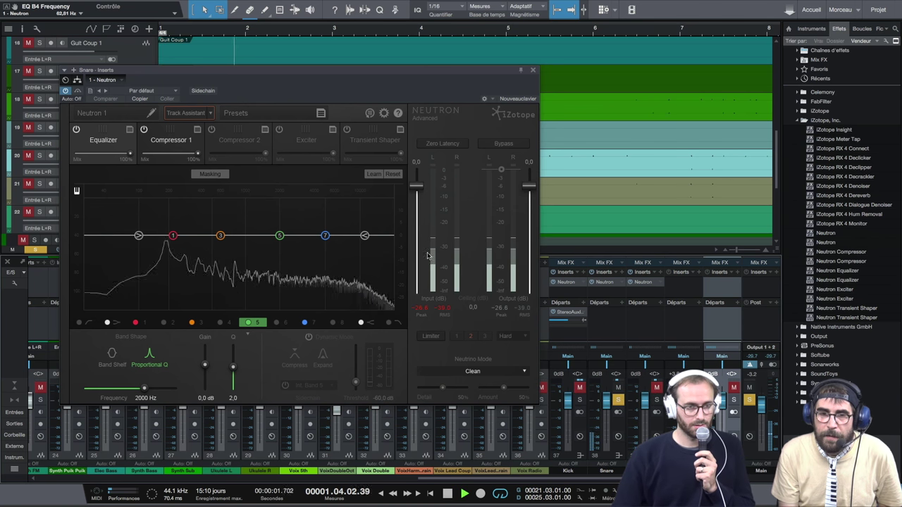
left_click(375, 174)
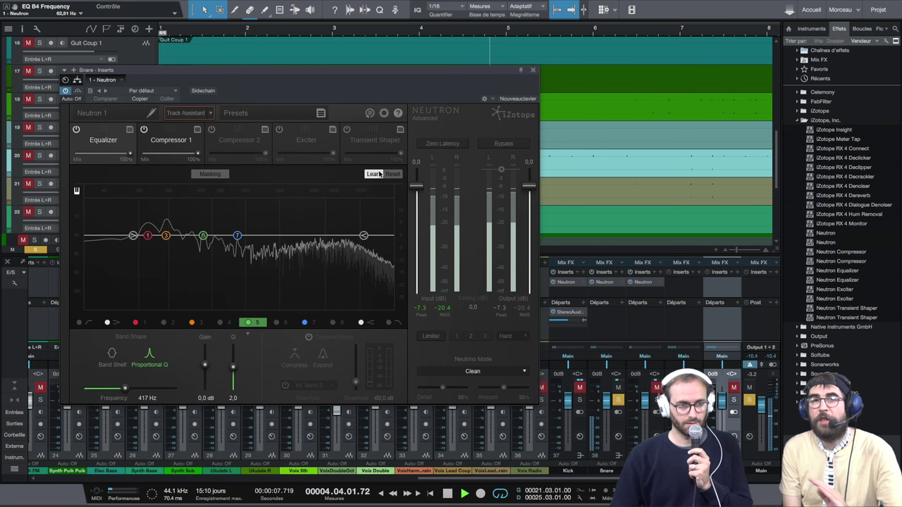
left_click(375, 173)
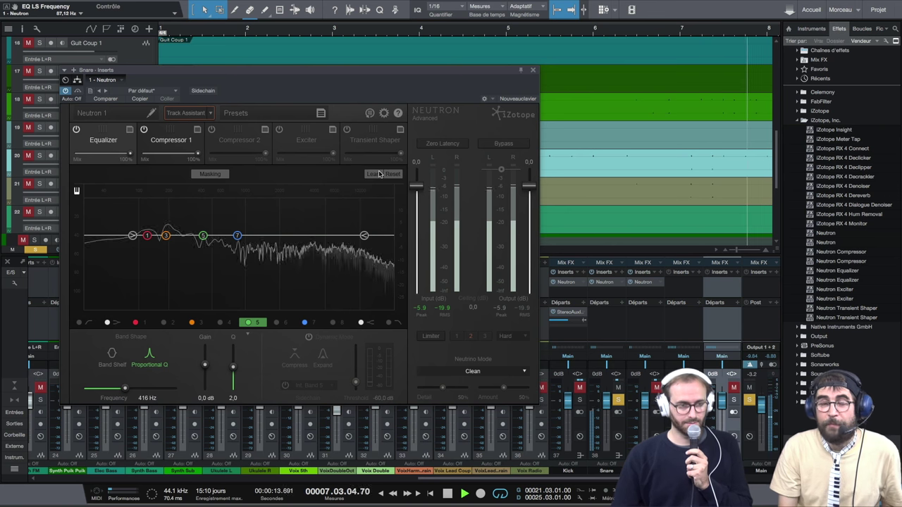
key("space")
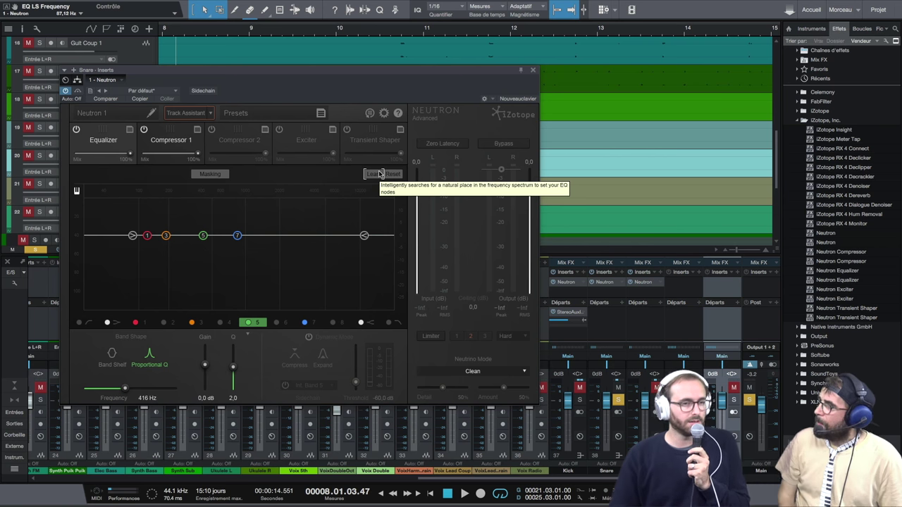
Step: Examine Neutron's Compressor 1, Compressor 2, Exciter and Equalizer modules on the Snare, as well as its general options
left_click(182, 149)
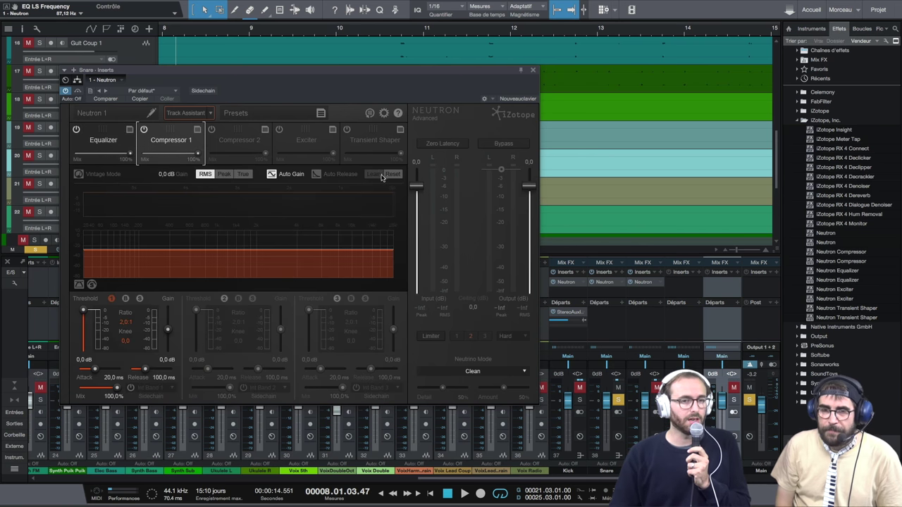
left_click(247, 147)
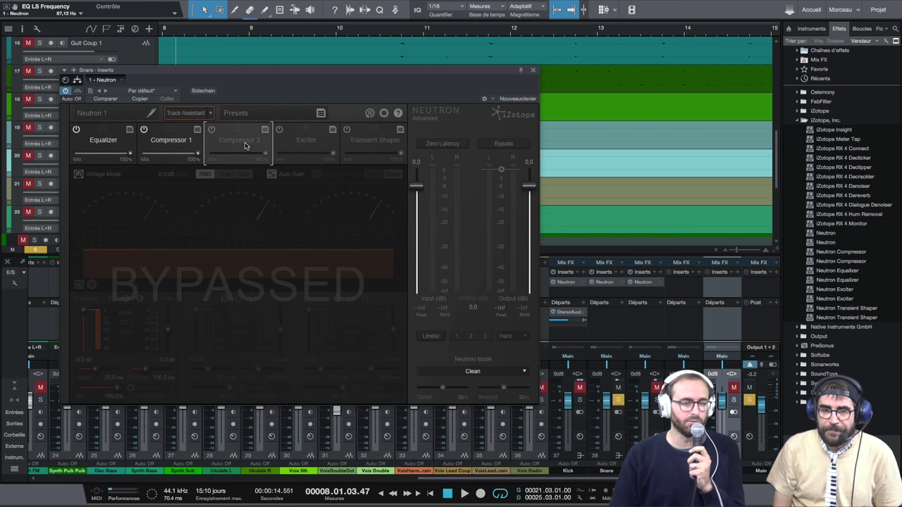
left_click(160, 148)
left_click(110, 151)
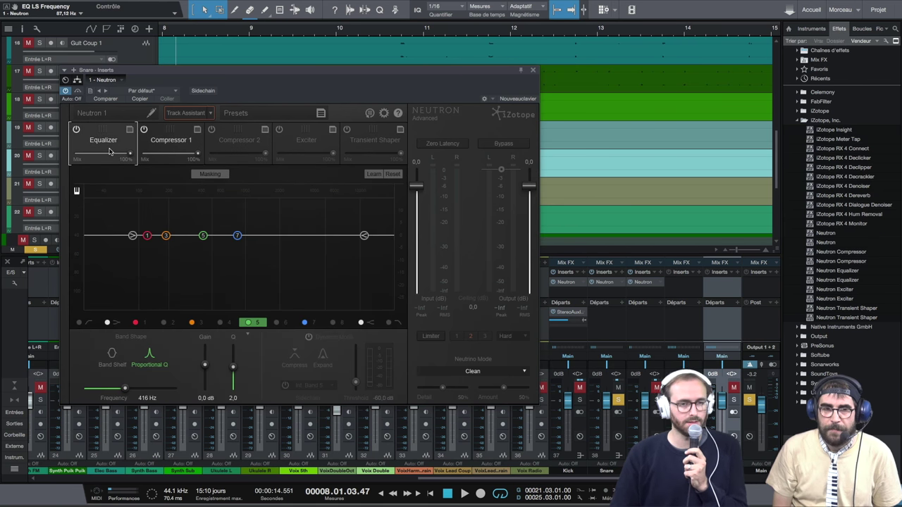
left_click(303, 139)
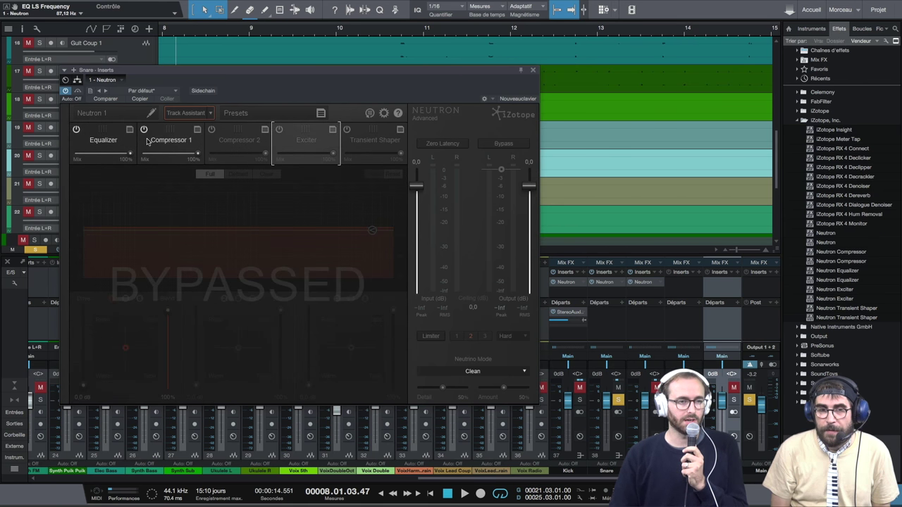
left_click(113, 140)
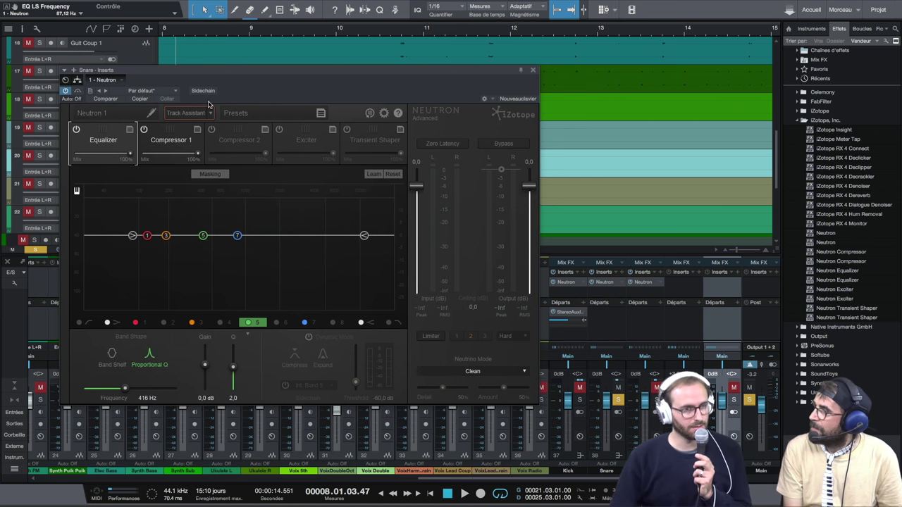
left_click(383, 112)
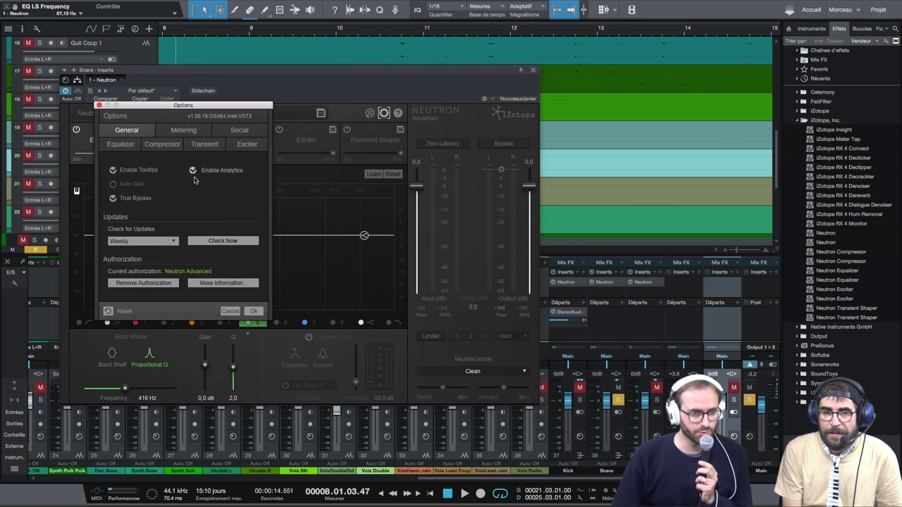
left_click(231, 311)
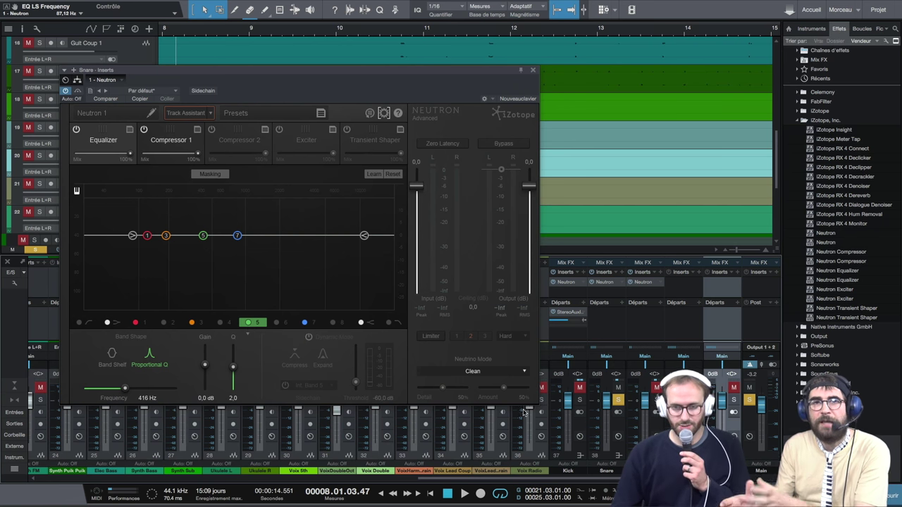
Step: Insert the standalone Neutron Compressor after Neutron on the Snare channel and dismiss its preset manager
left_click(845, 253)
left_click_drag(845, 255, 597, 296)
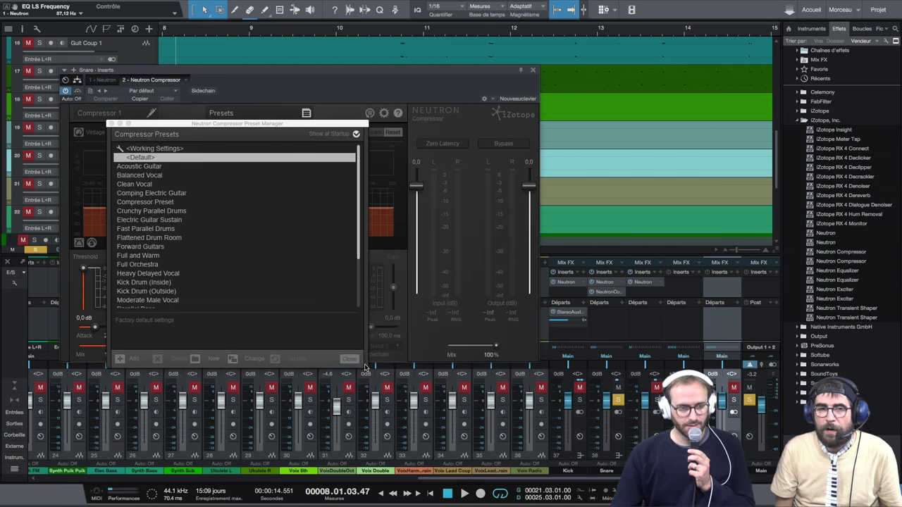
left_click(349, 359)
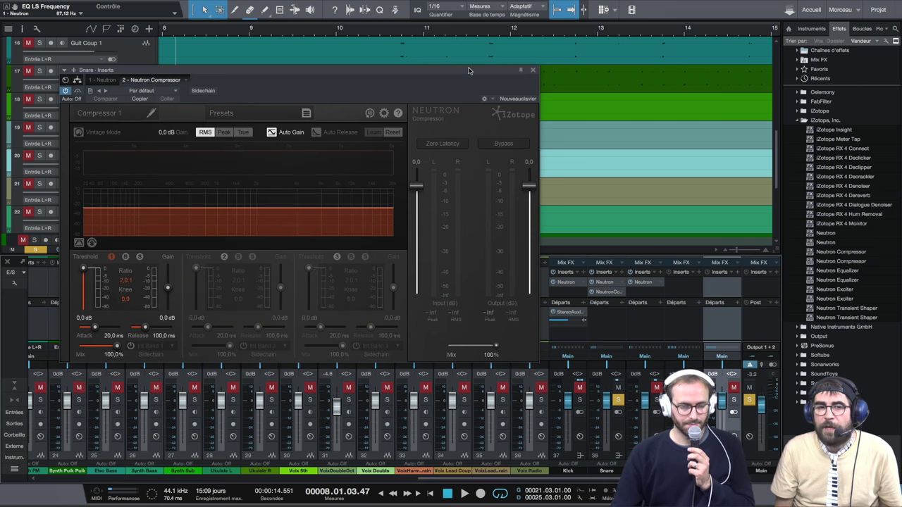